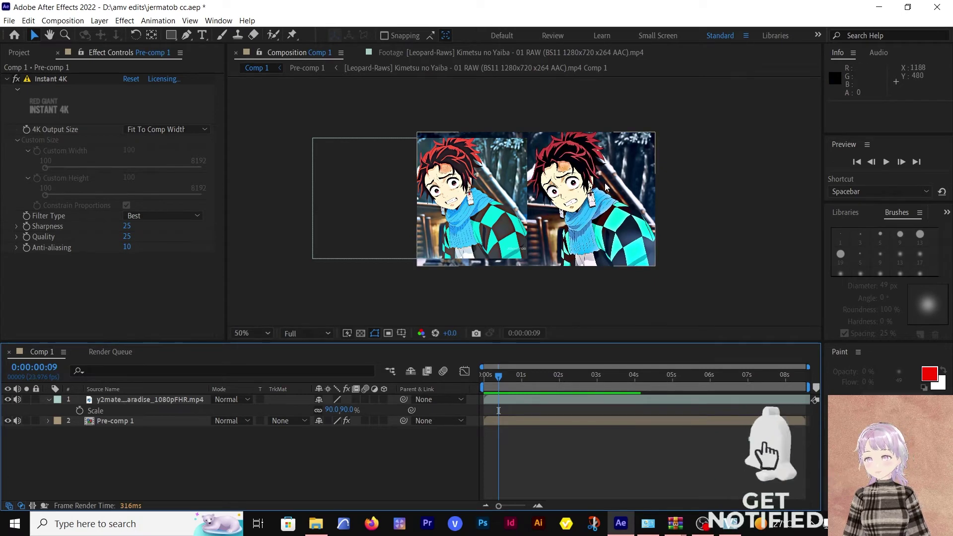
Open Pre-comp 1 from the main timeline to see its layers.
scroll(607, 187, "up", 2)
scroll(605, 187, "down", 2)
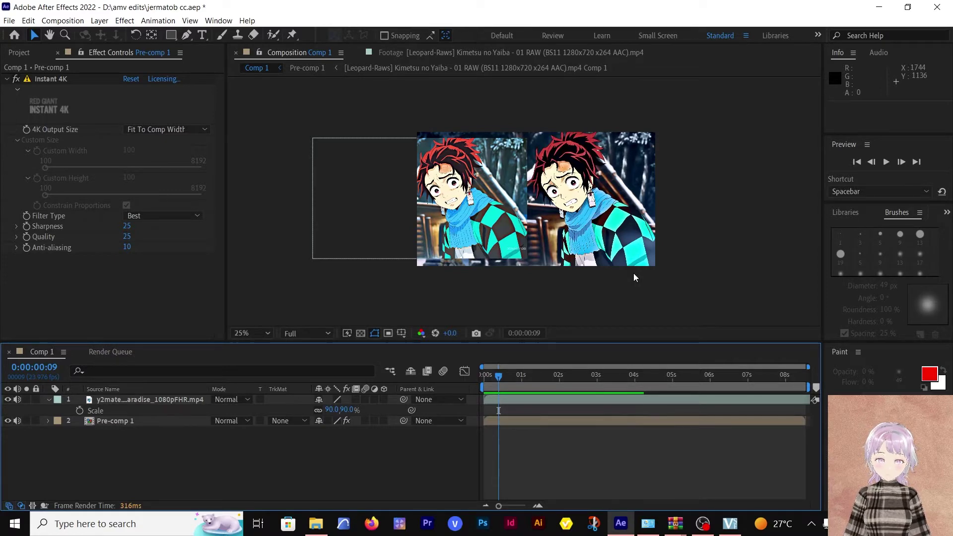
left_click(538, 421)
double_click(538, 421)
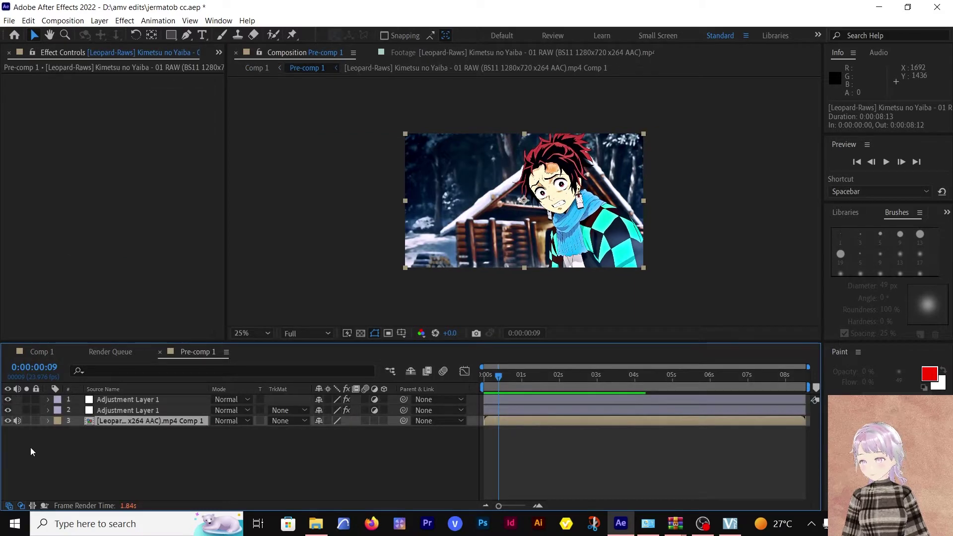
Hide the top adjustment layer, keeping the second adjustment layer visible.
left_click(7, 411)
left_click(10, 402)
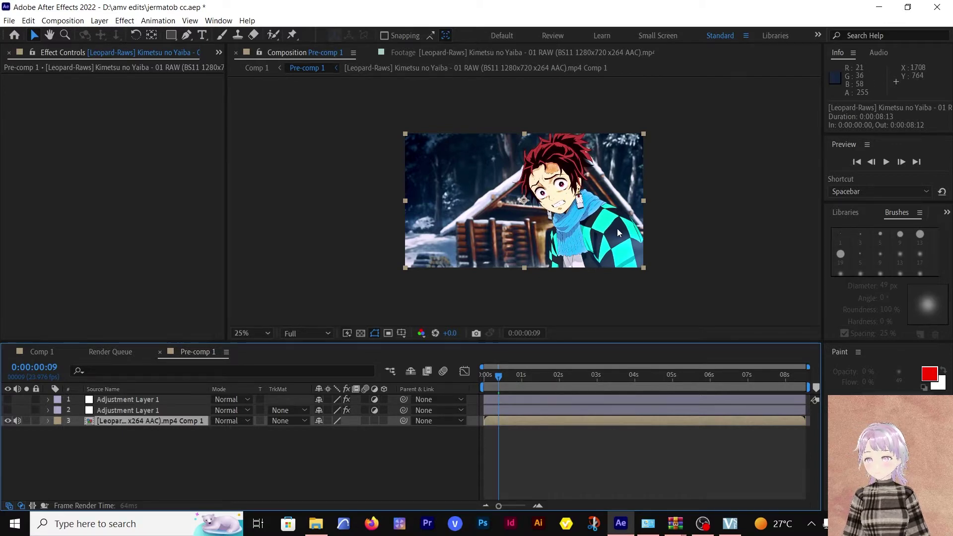
left_click(7, 410)
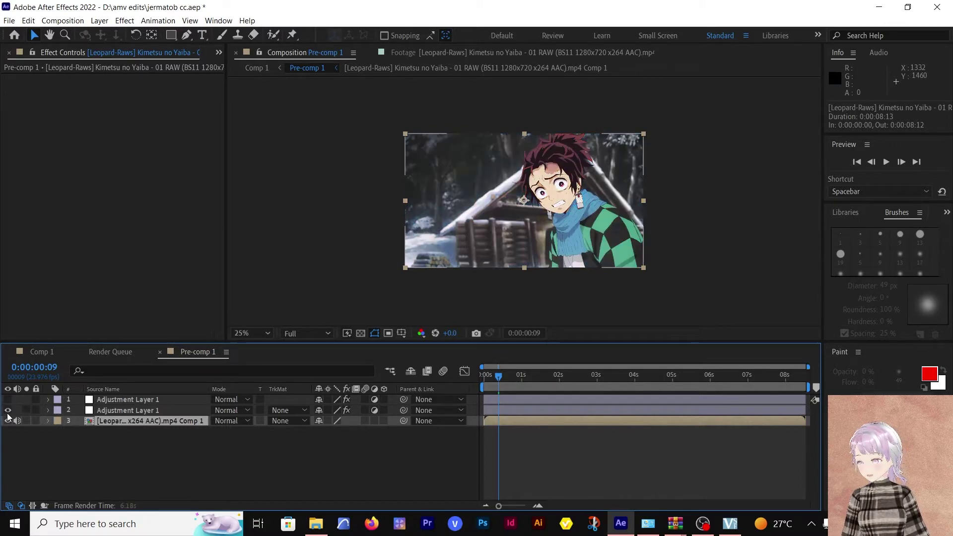
left_click(119, 410)
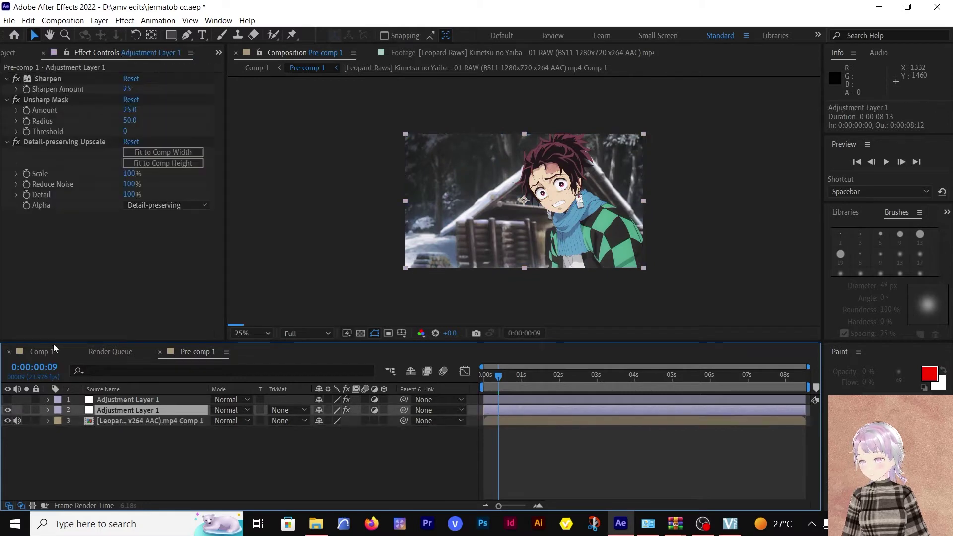
left_click(55, 81)
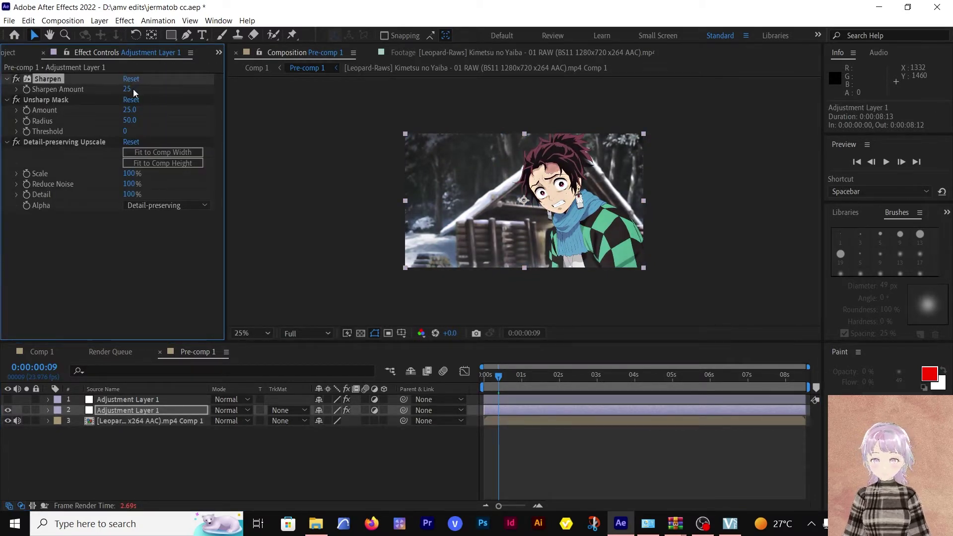
left_click(41, 101)
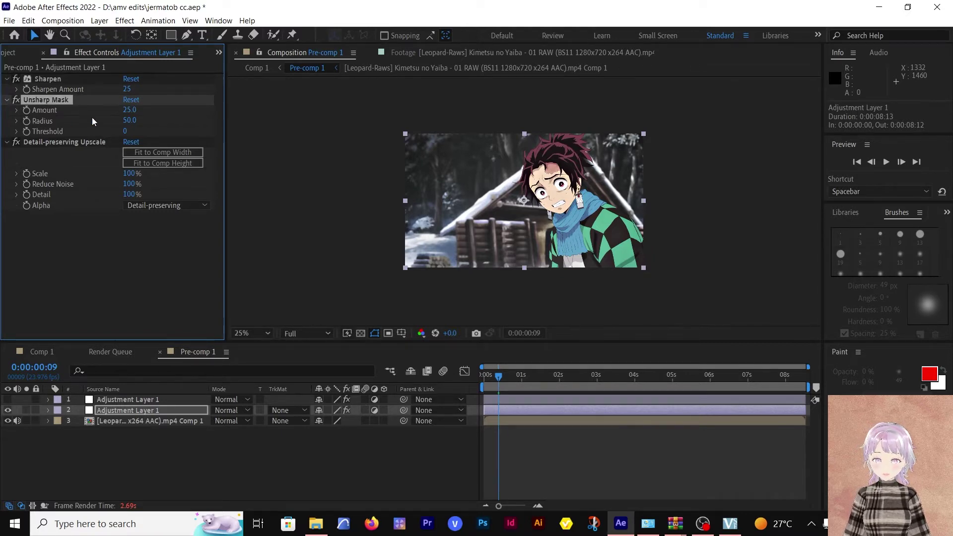
left_click(43, 143)
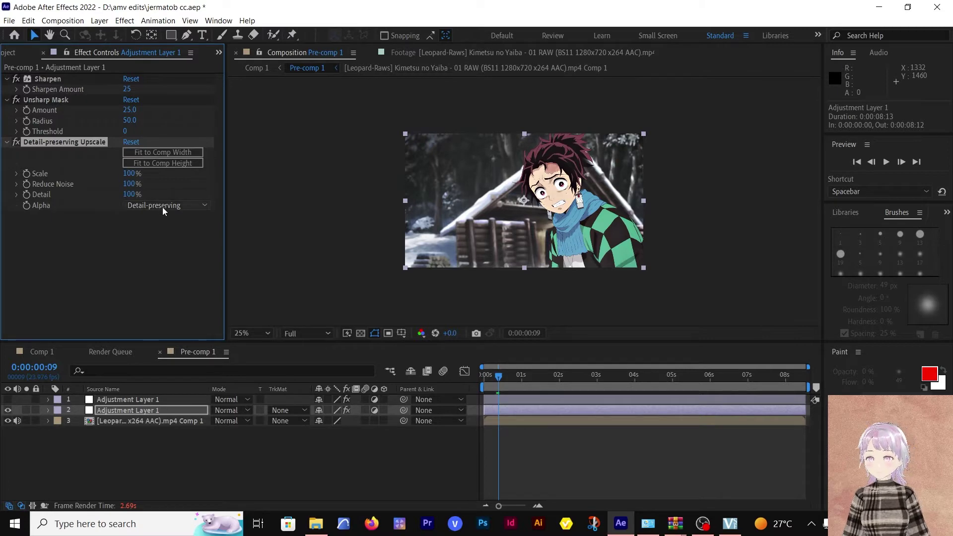
left_click(135, 205)
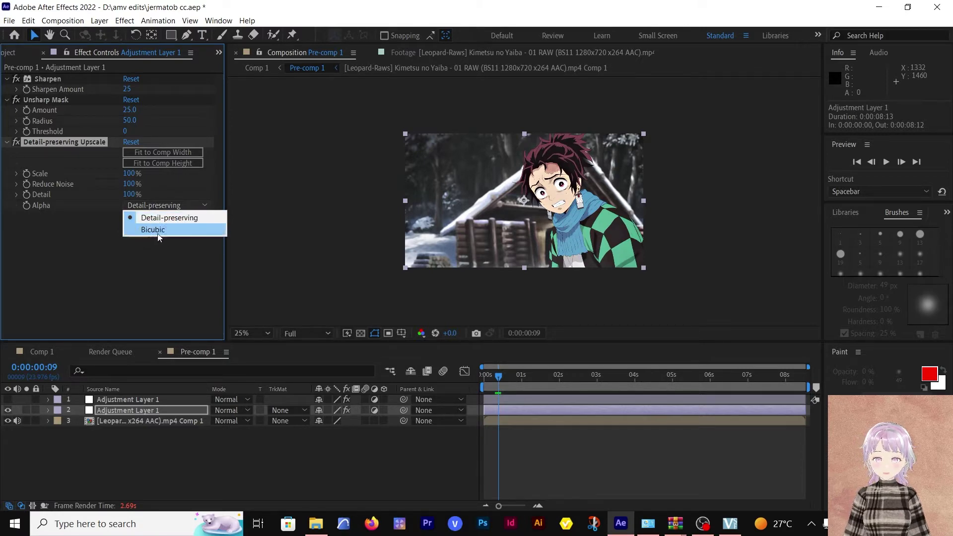
left_click(174, 264)
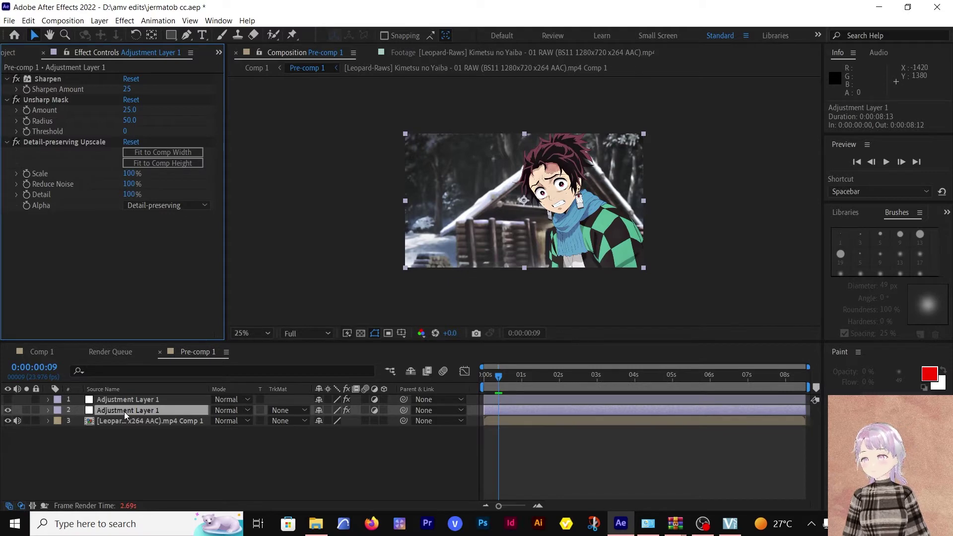
Make the top adjustment layer visible again and switch off its Curves effect.
left_click(133, 399)
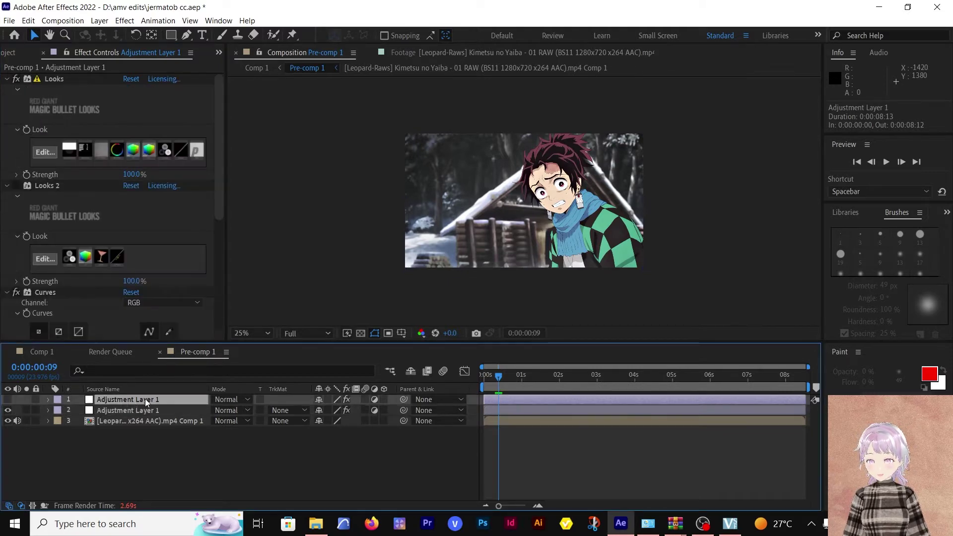
left_click(7, 399)
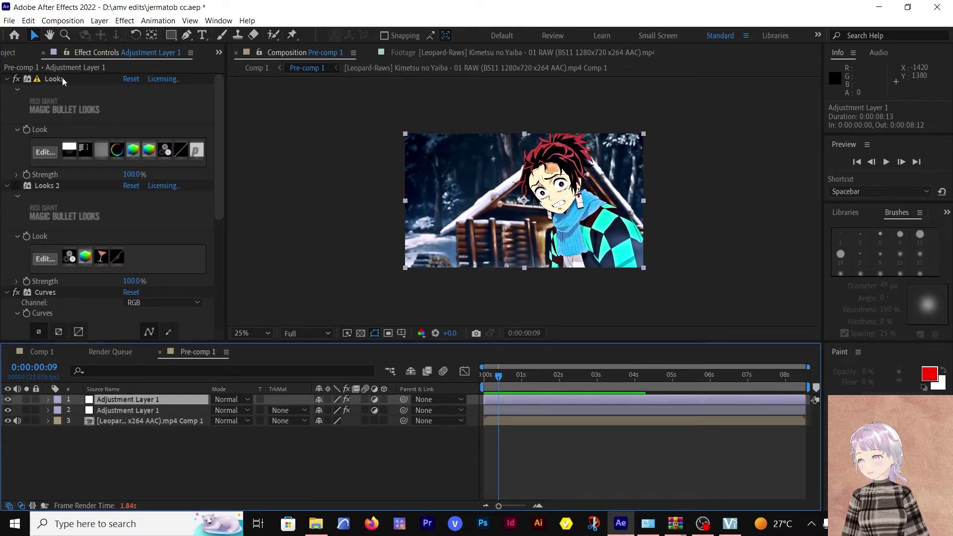
left_click(16, 292)
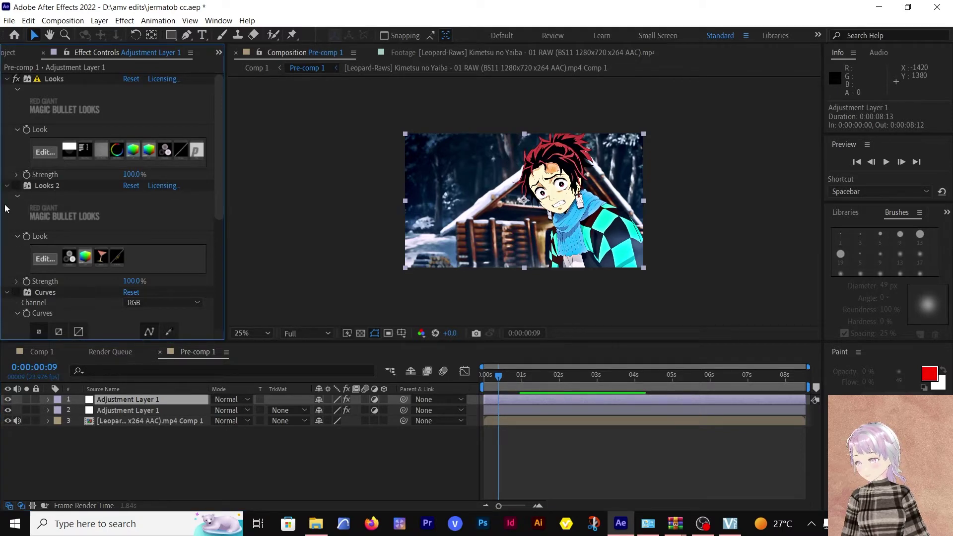
Delete the Looks 2 effect, then select the remaining Looks effect.
left_click(6, 186)
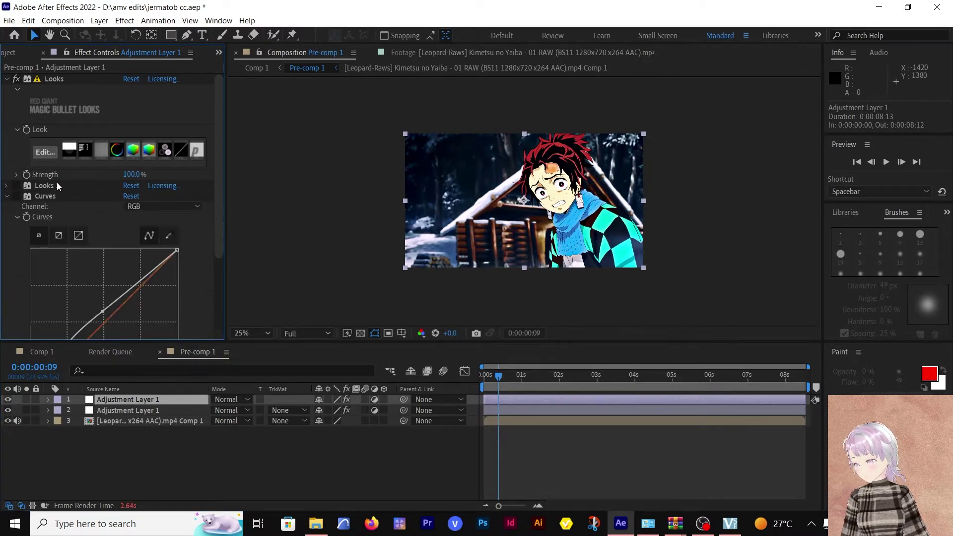
left_click(61, 186)
key("Delete")
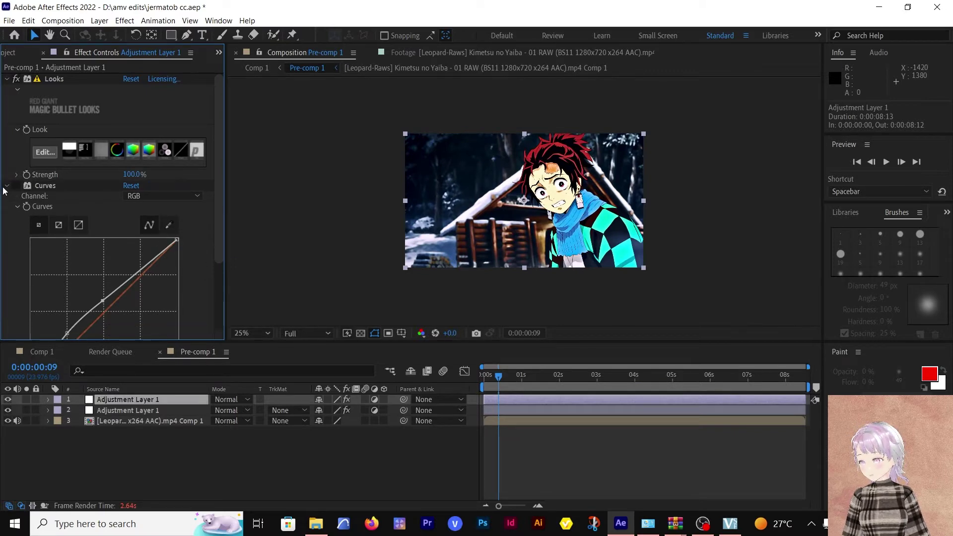
left_click(6, 186)
left_click(78, 77)
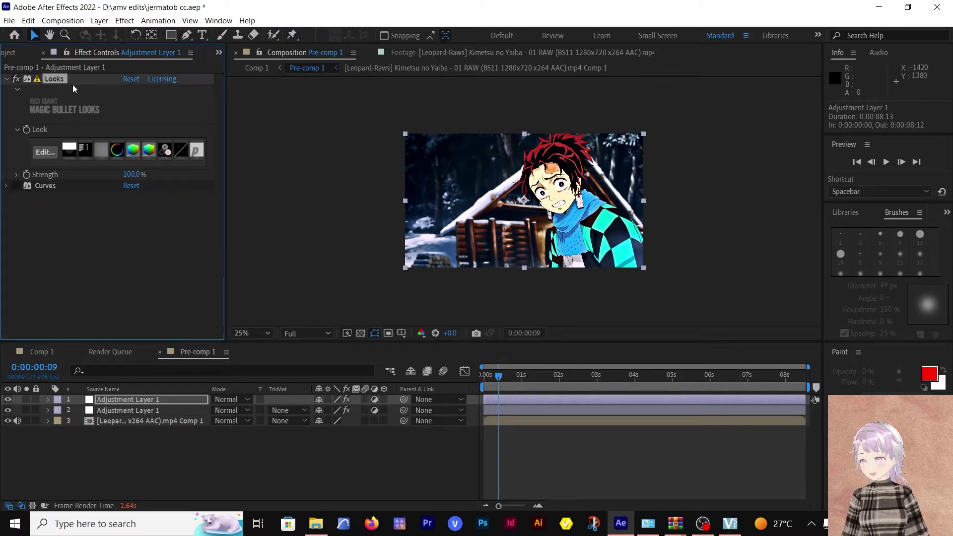
Edit Looks and switch off Curves, Colorista, the Suntan and Dade LUTs, and Haze/Flare.
left_click(45, 151)
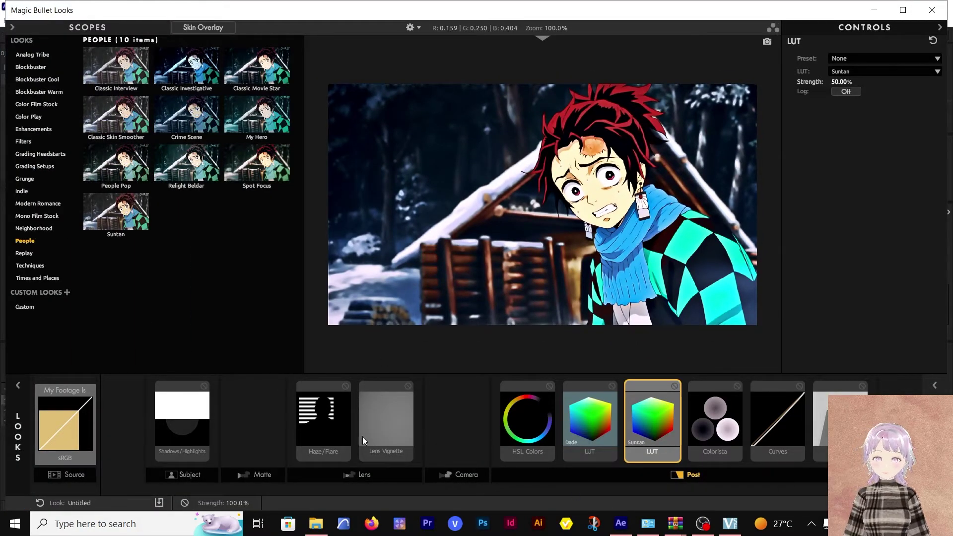
left_click(862, 386)
left_click(799, 386)
left_click(731, 386)
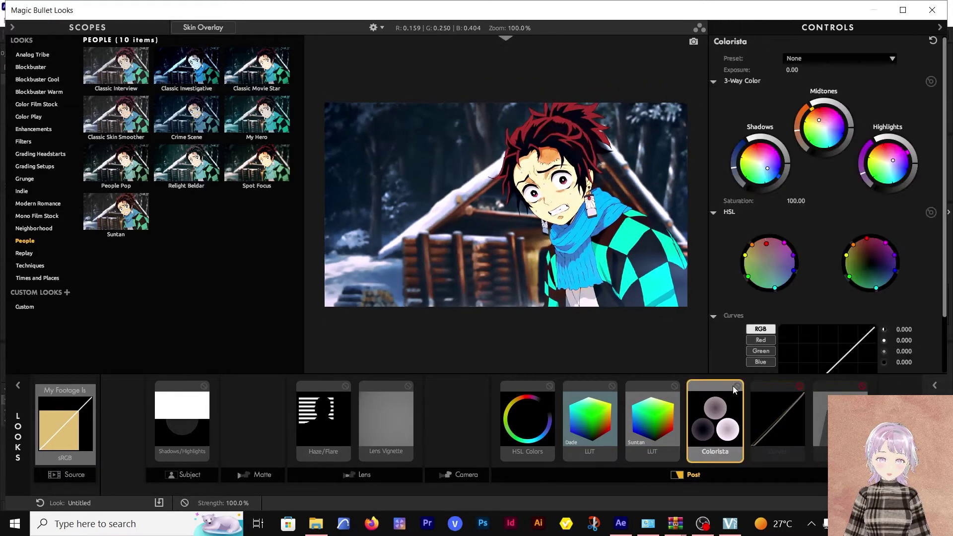
left_click(731, 388)
left_click(674, 387)
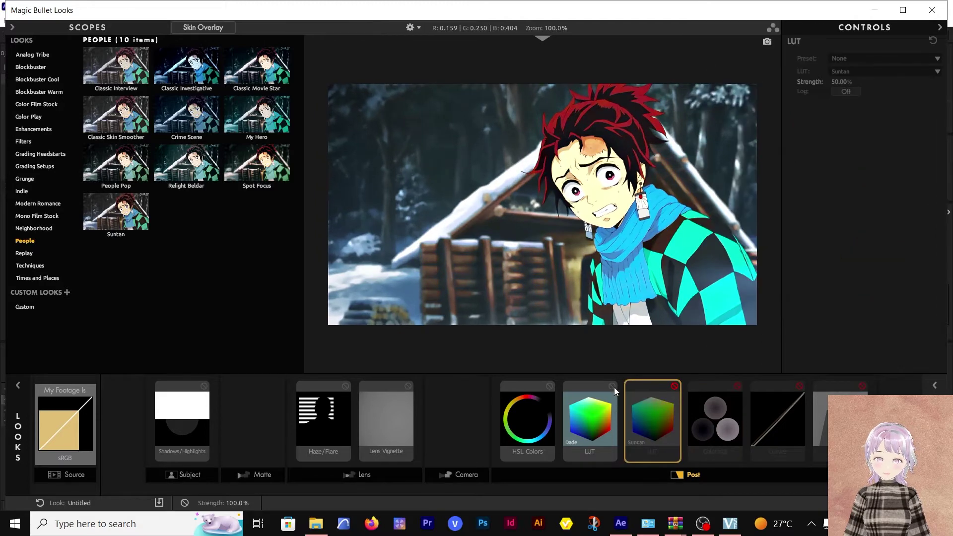
left_click(612, 387)
left_click(543, 391)
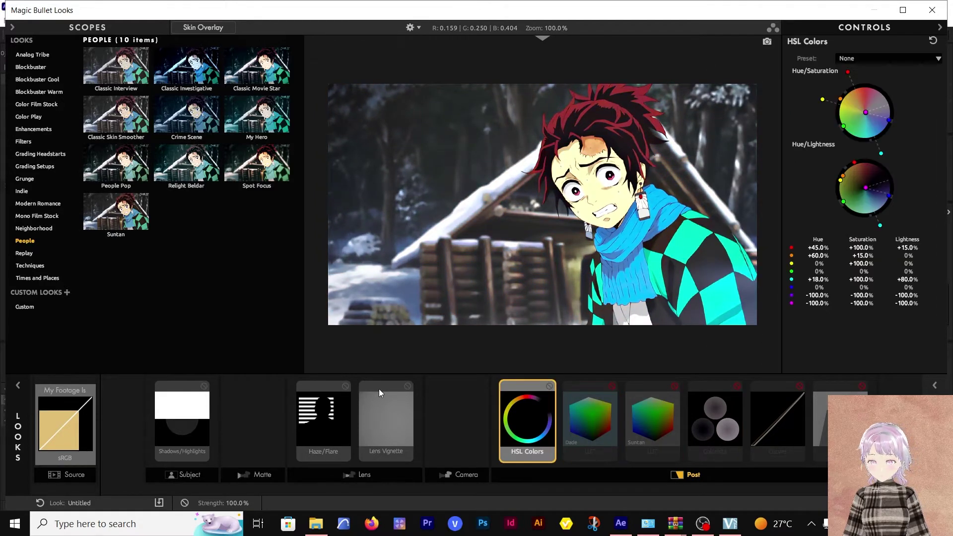
left_click(405, 392)
left_click(345, 386)
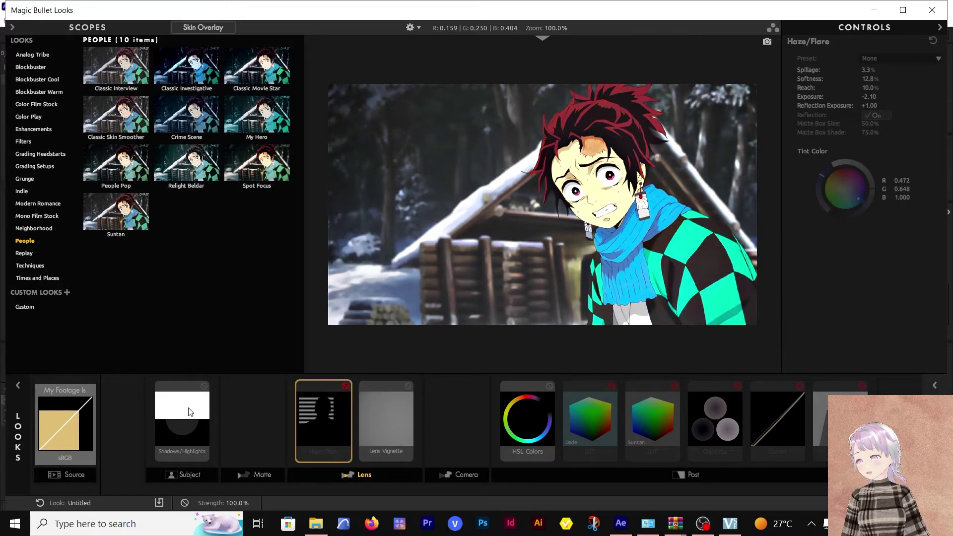
Show the Shadows/Highlights tool, set to Shadows +0.33 and Highlights +0.37.
left_click(191, 416)
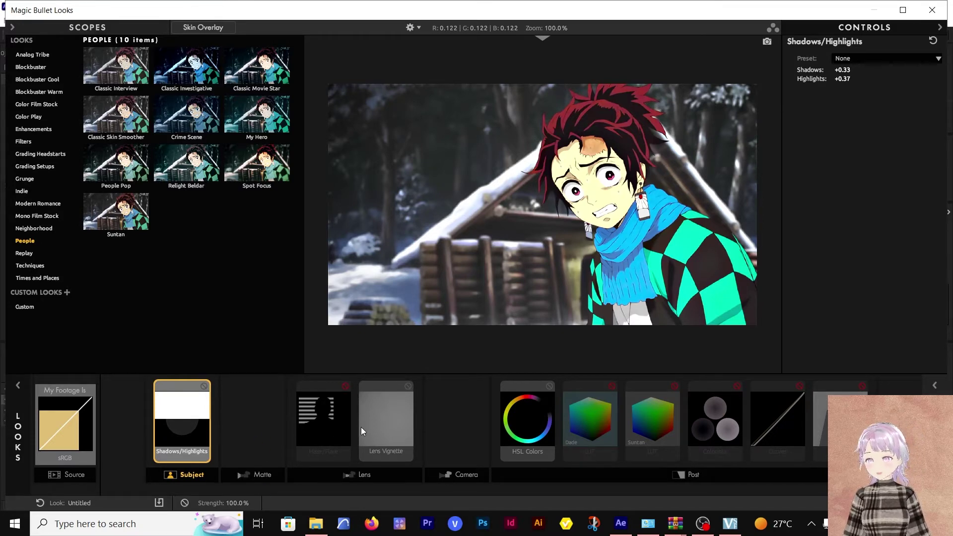
left_click(542, 423)
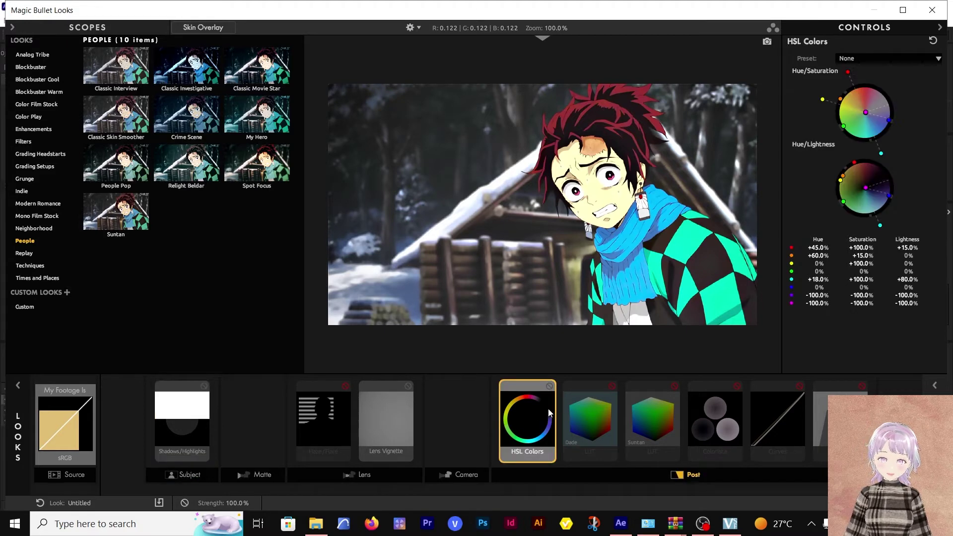
left_click(550, 386)
left_click(550, 386)
left_click(550, 386)
left_click(550, 386)
left_click(549, 386)
left_click(549, 386)
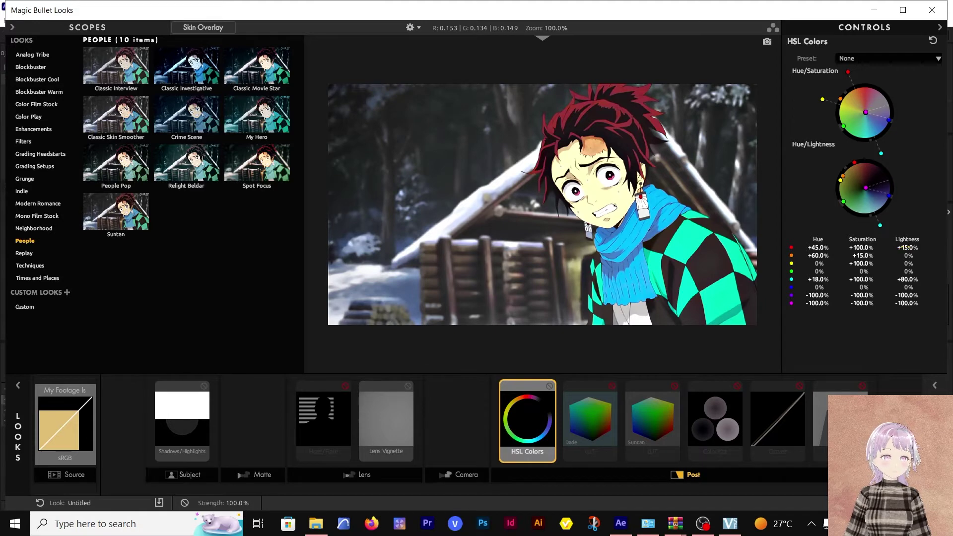
Try a lower red lightness in HSL Colors, then set it back to +15.0%.
left_click_drag(906, 248, 857, 248)
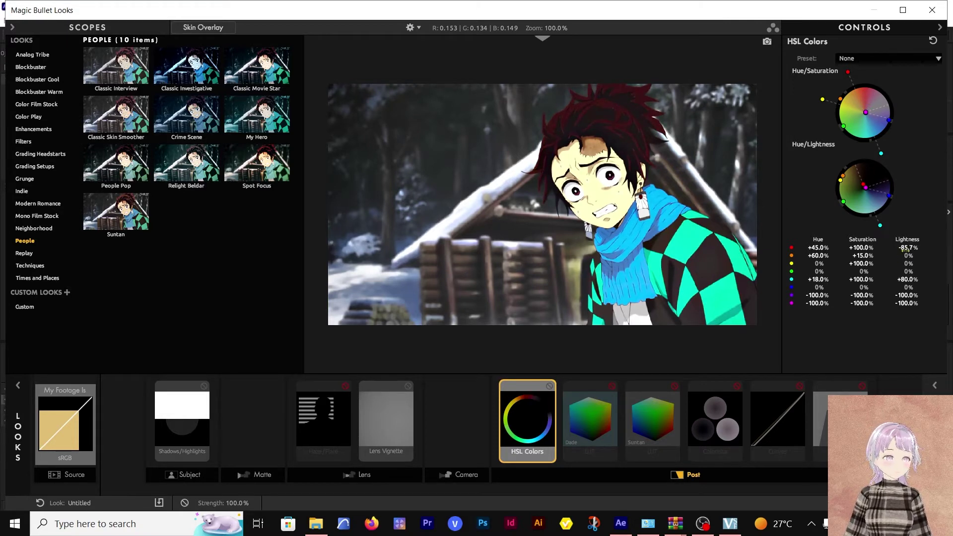
left_click(907, 248)
type("1")
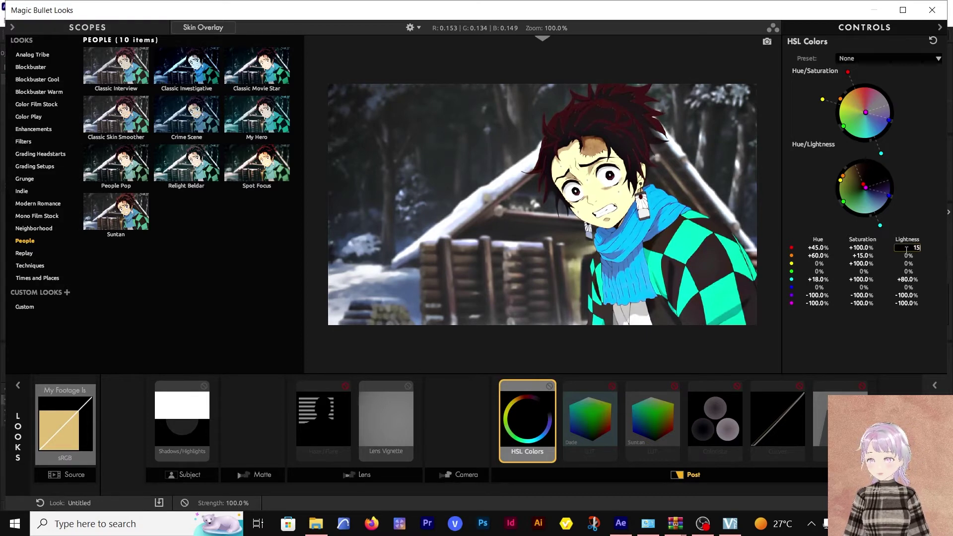
type("5")
key("Return")
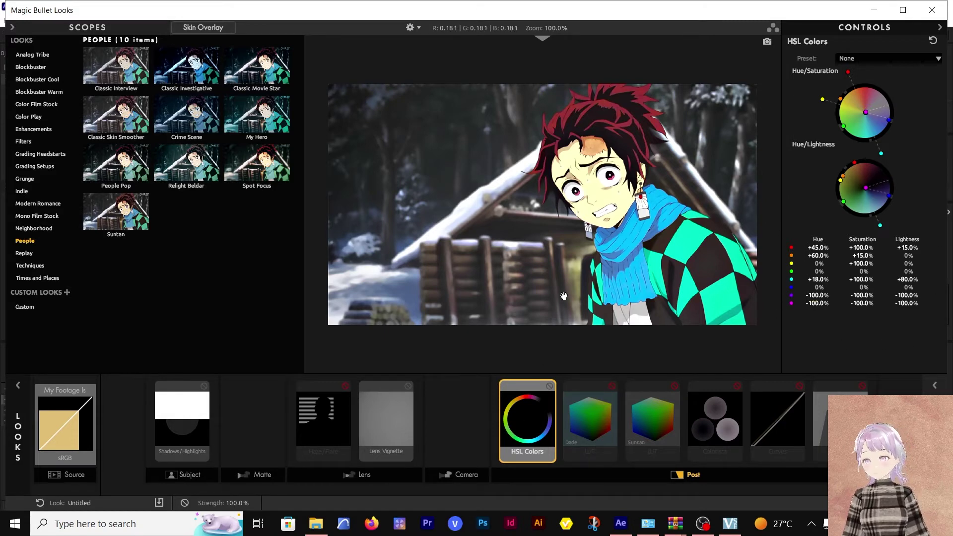
Enable the Dade LUT at 40% strength and compare the frame with it on and off.
left_click(600, 432)
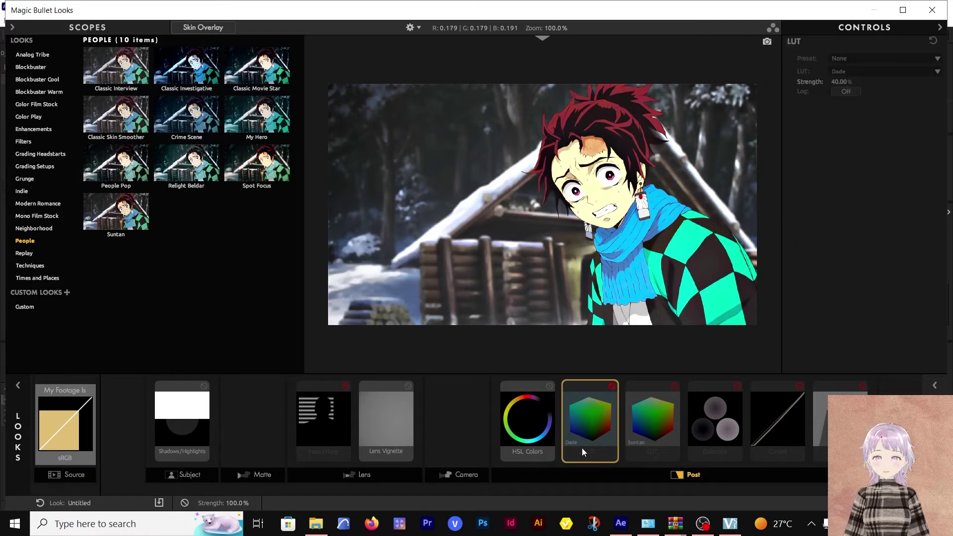
left_click(612, 387)
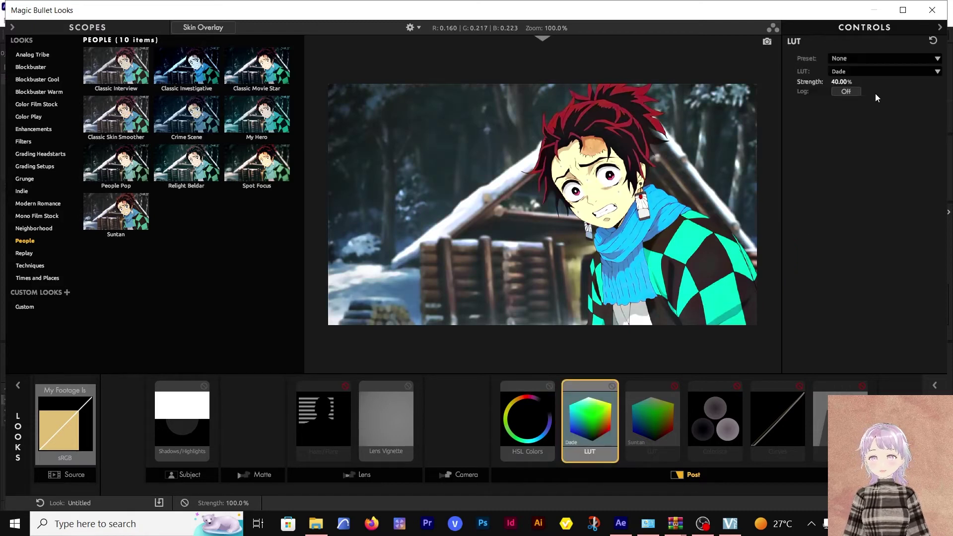
left_click(894, 74)
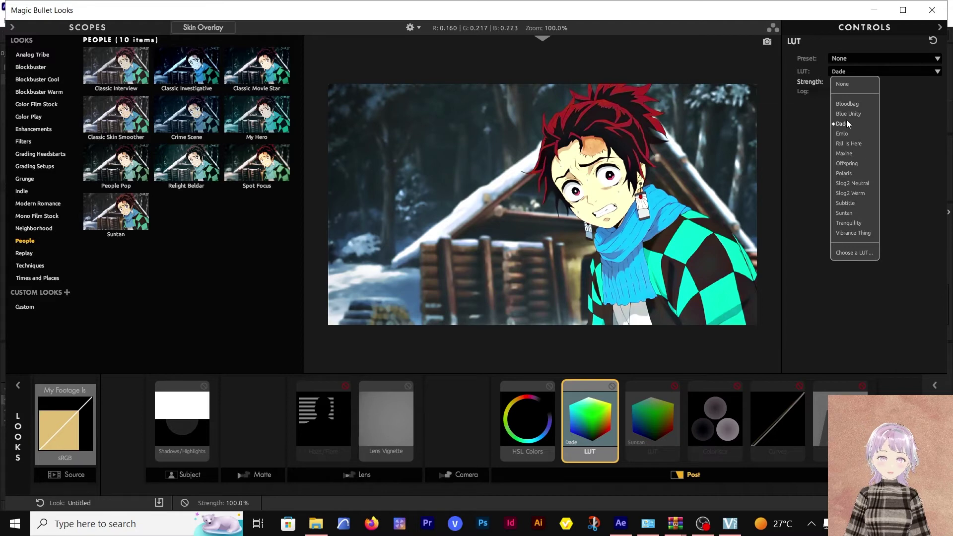
left_click(904, 150)
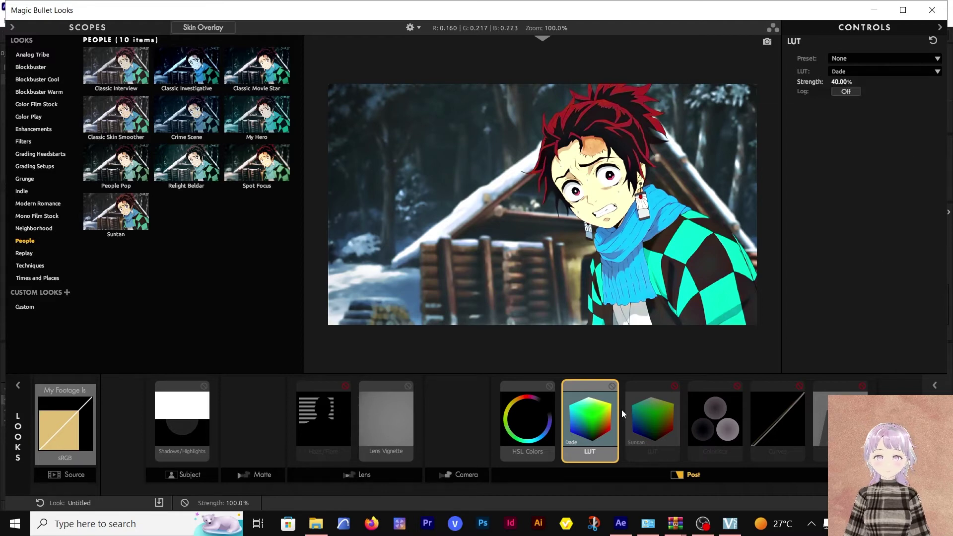
left_click(615, 383)
left_click(614, 383)
left_click(614, 383)
left_click(614, 383)
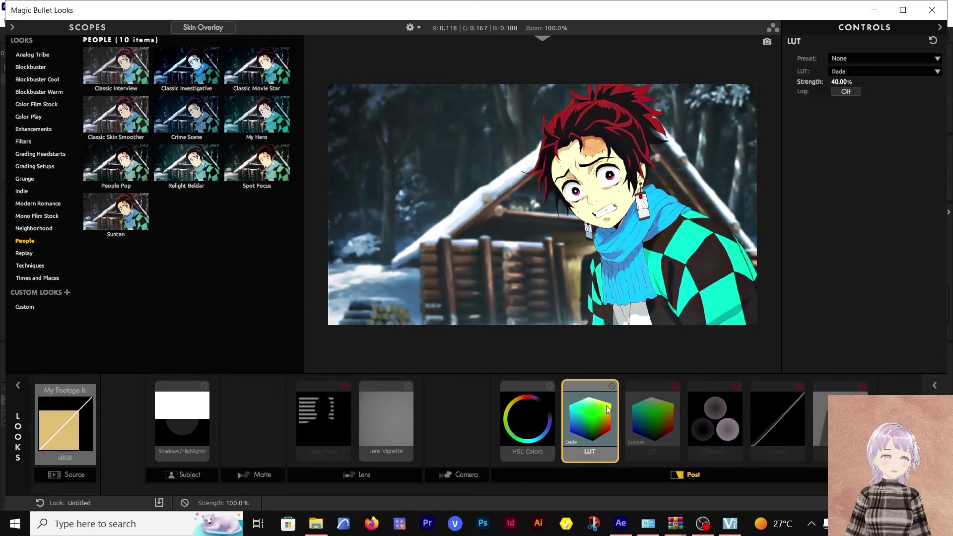
Enable the Suntan LUT at 50% strength, comparing before and after, and leave it on.
left_click(656, 441)
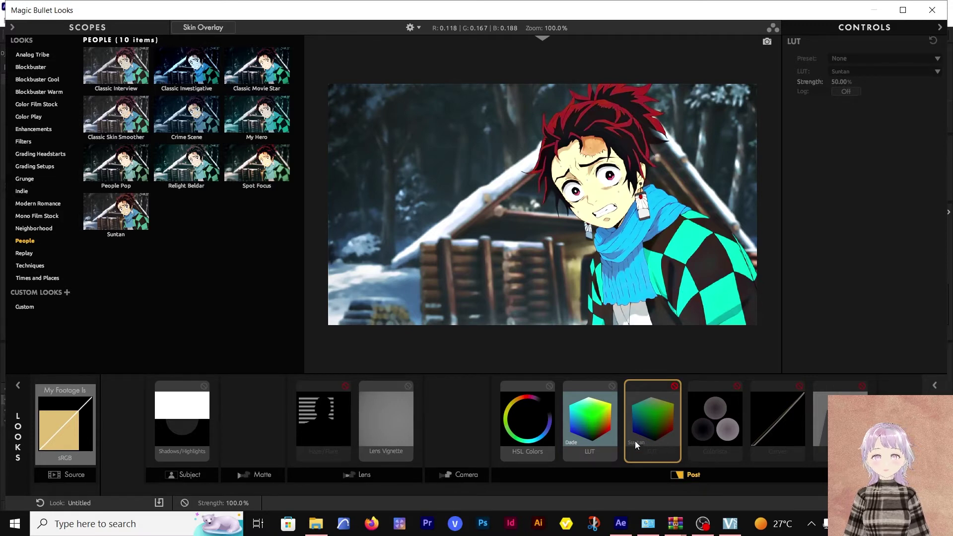
left_click(599, 431)
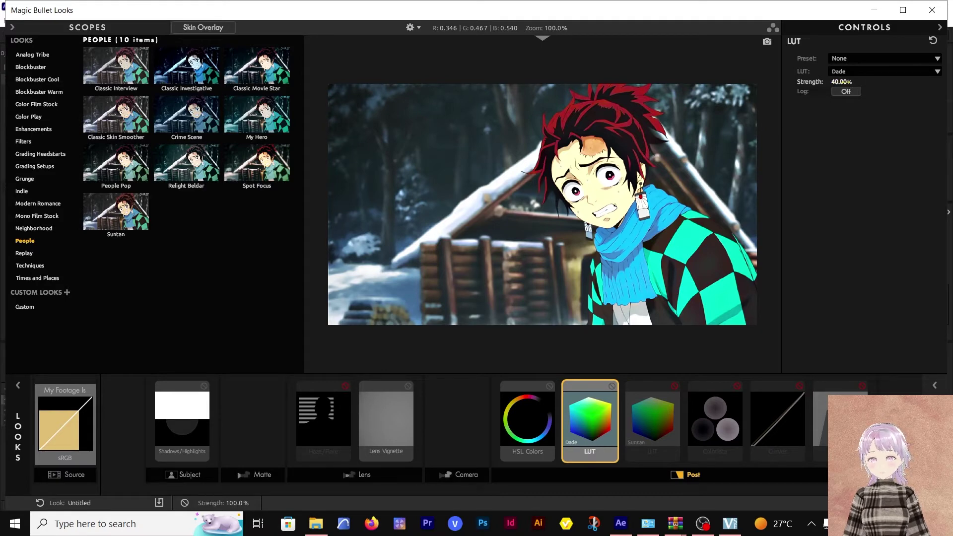
left_click(664, 420)
left_click(675, 385)
left_click(675, 385)
left_click(674, 386)
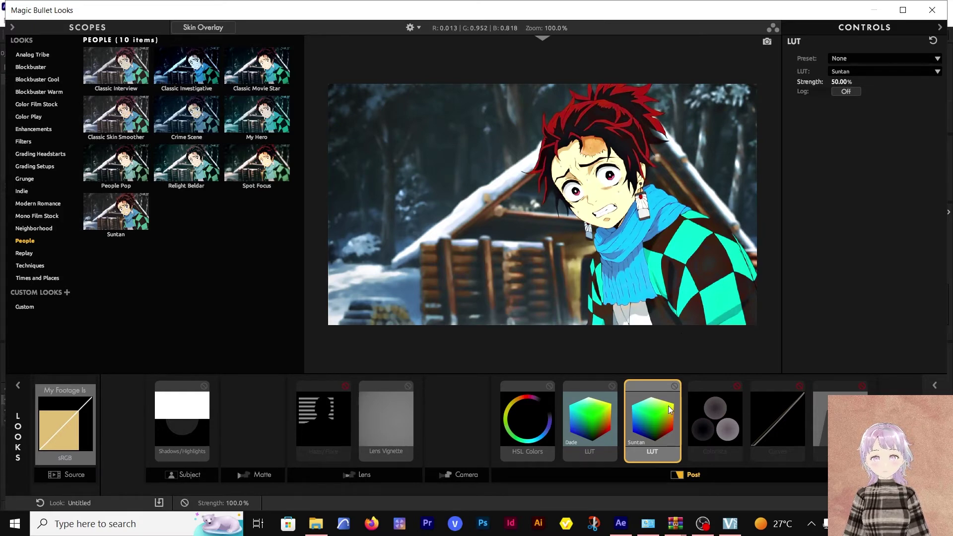
left_click(677, 385)
left_click(677, 386)
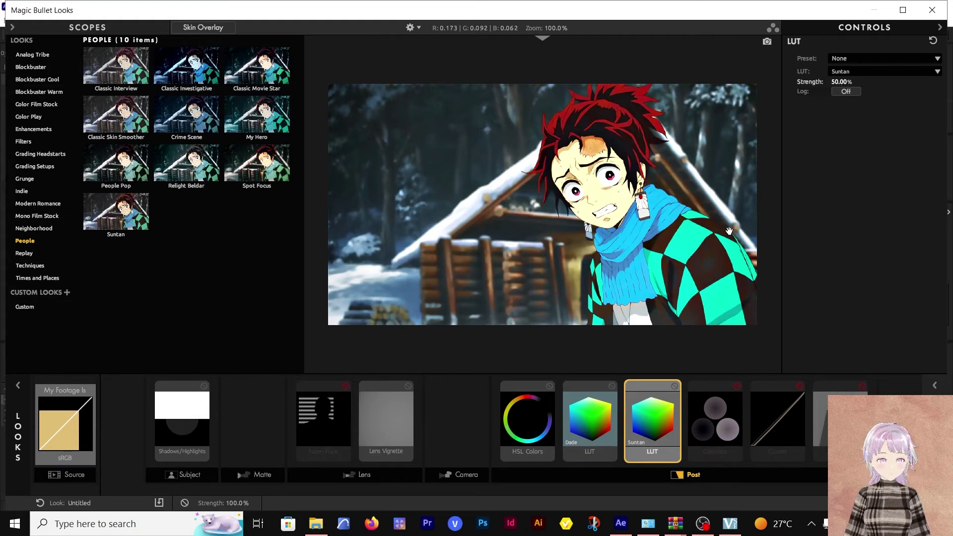
Switch the Colorista 3-way grade back on in the Post chain.
left_click(725, 431)
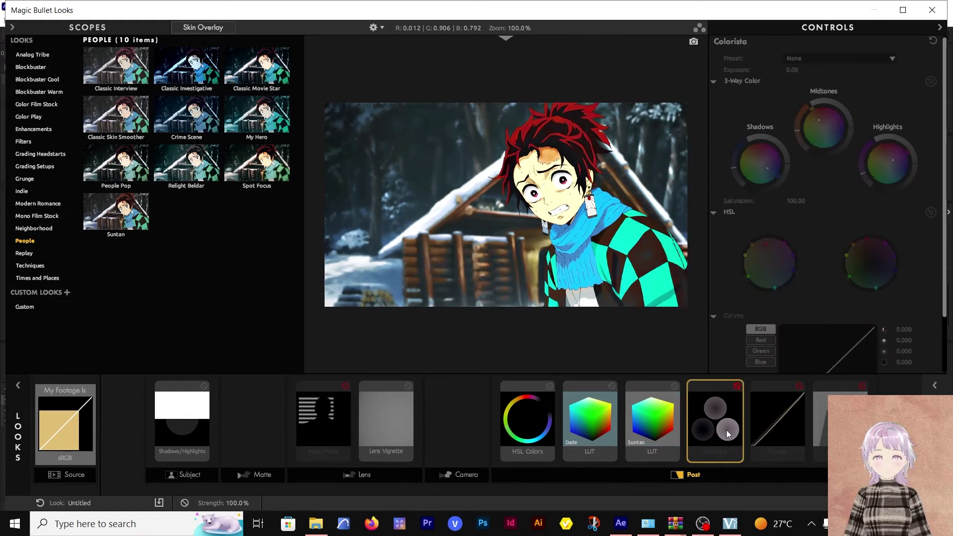
left_click(737, 387)
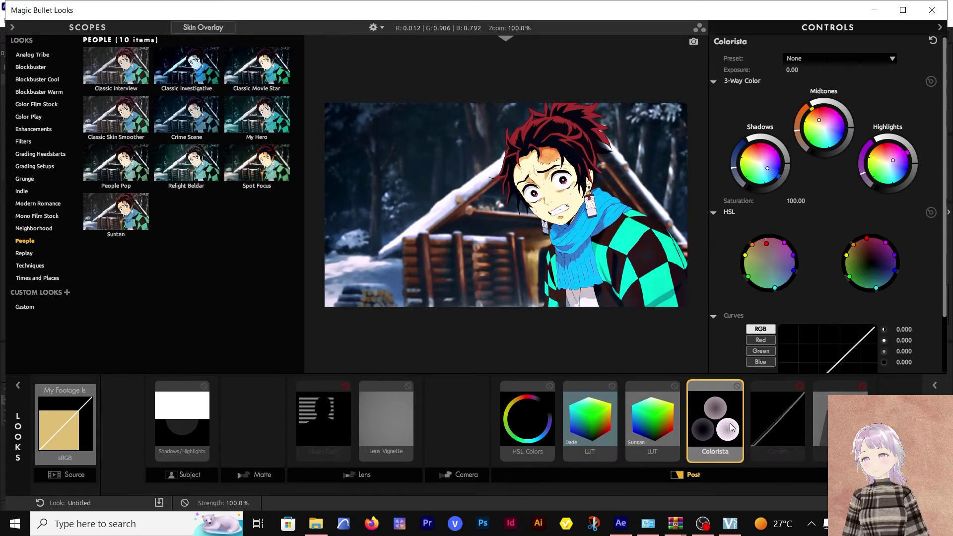
left_click(781, 420)
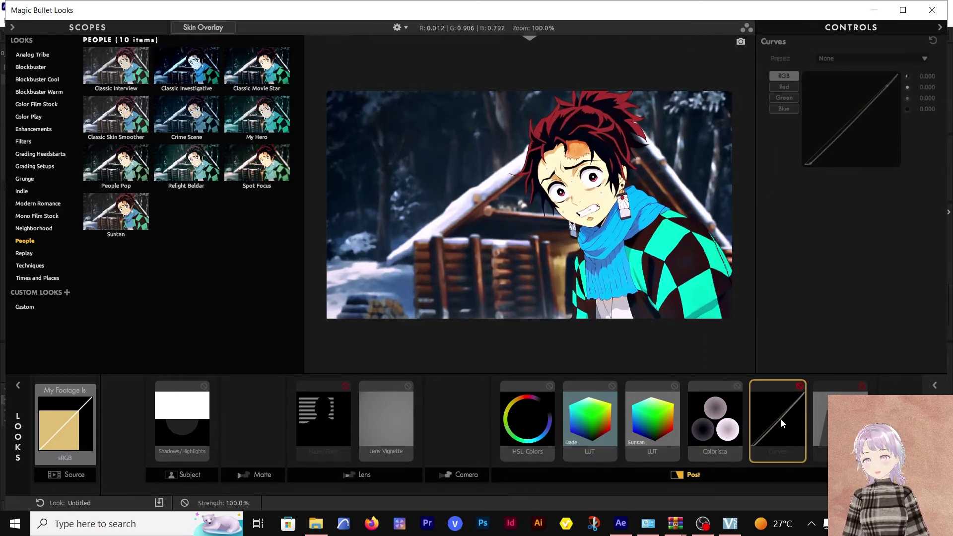
left_click(801, 387)
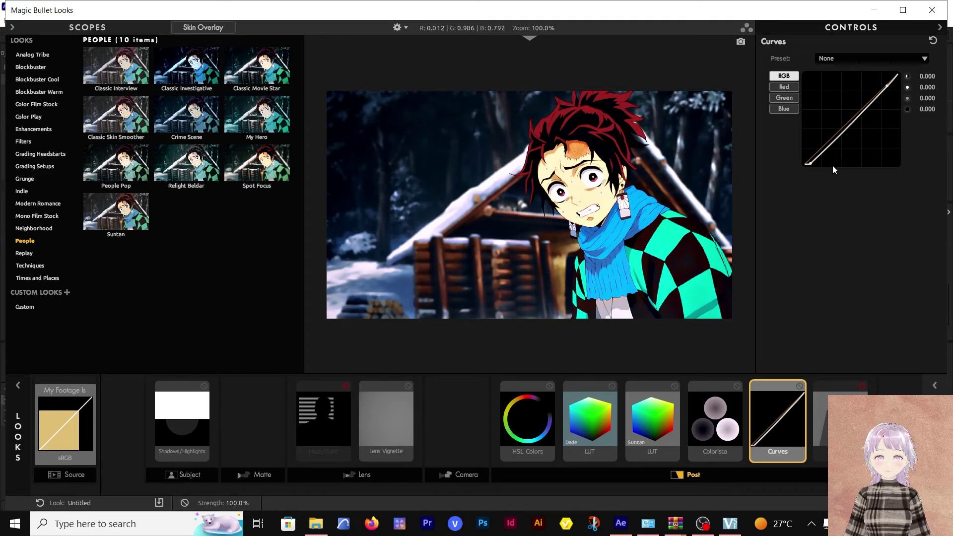
left_click(800, 389)
left_click(799, 389)
left_click(799, 389)
left_click(799, 389)
left_click(799, 389)
left_click(799, 389)
left_click(799, 389)
left_click(799, 389)
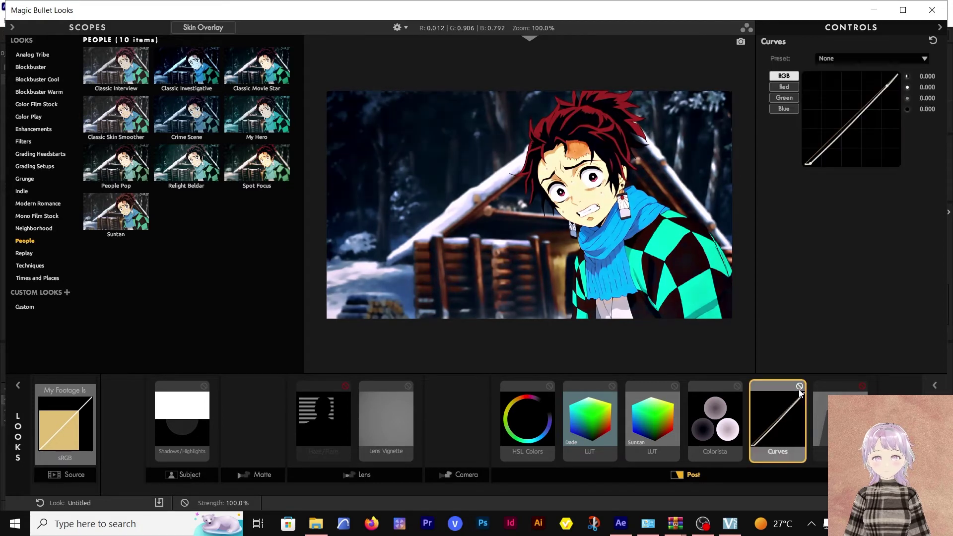
left_click(799, 389)
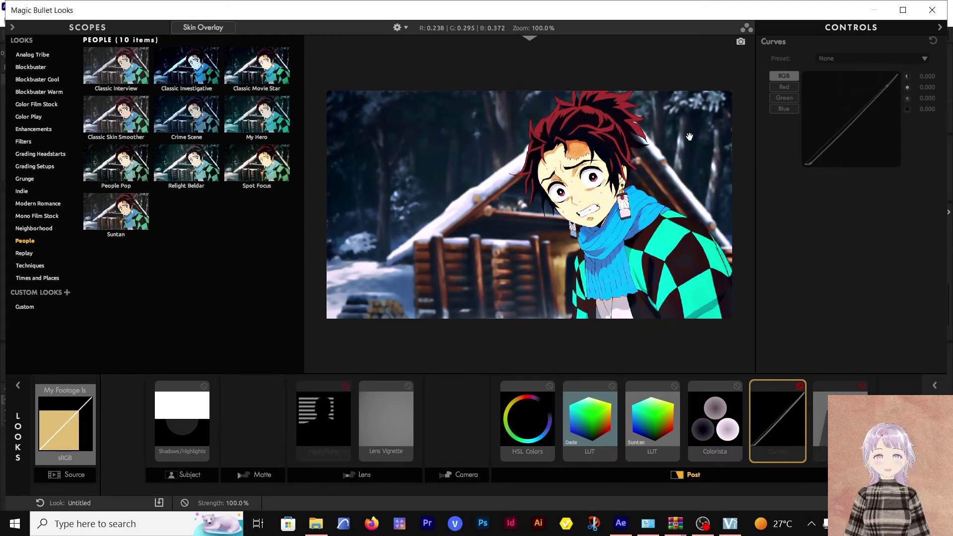
Compare the frame with and without Pop, leaving Pop enabled at +100.0%.
left_click(844, 392)
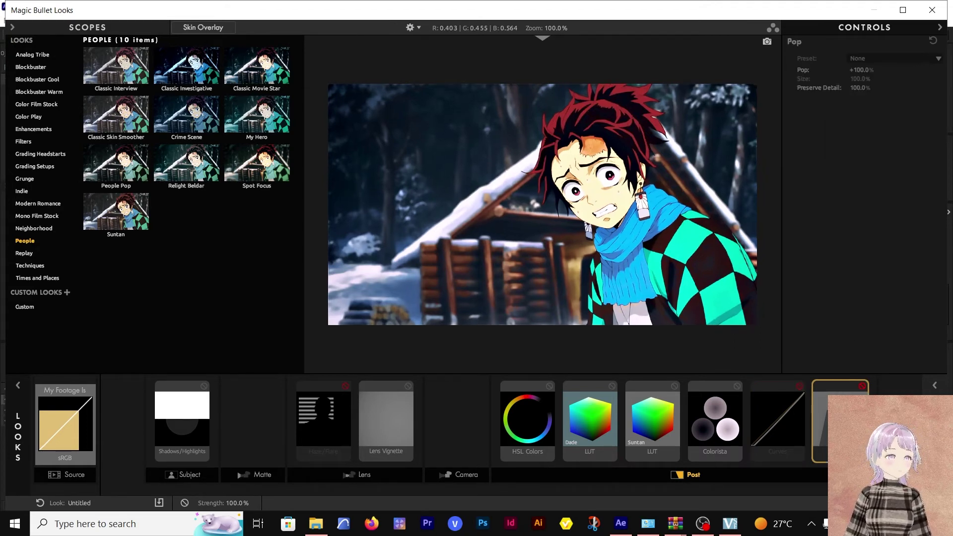
left_click(863, 386)
left_click(863, 386)
left_click(863, 386)
left_click(863, 386)
left_click(864, 385)
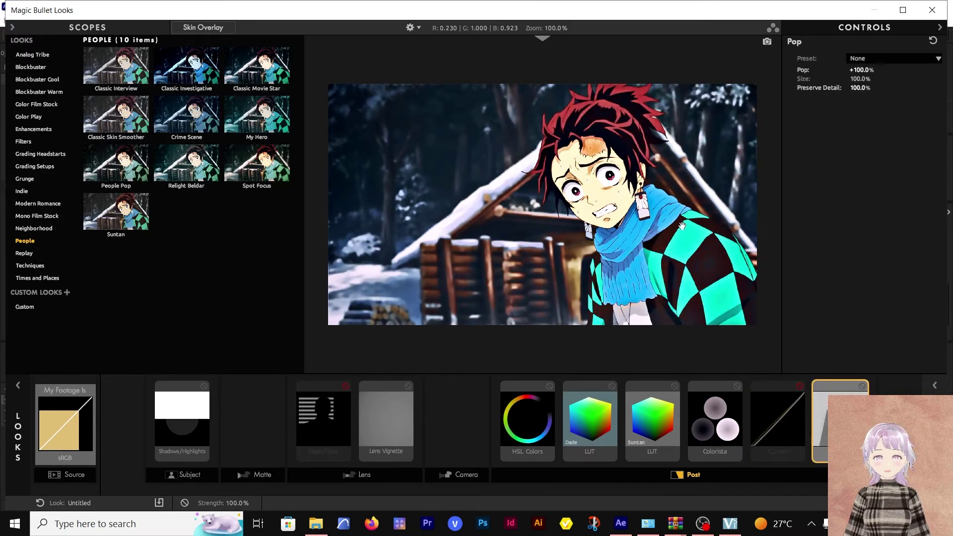
scroll(663, 249, "up", 10)
scroll(555, 285, "down", 10)
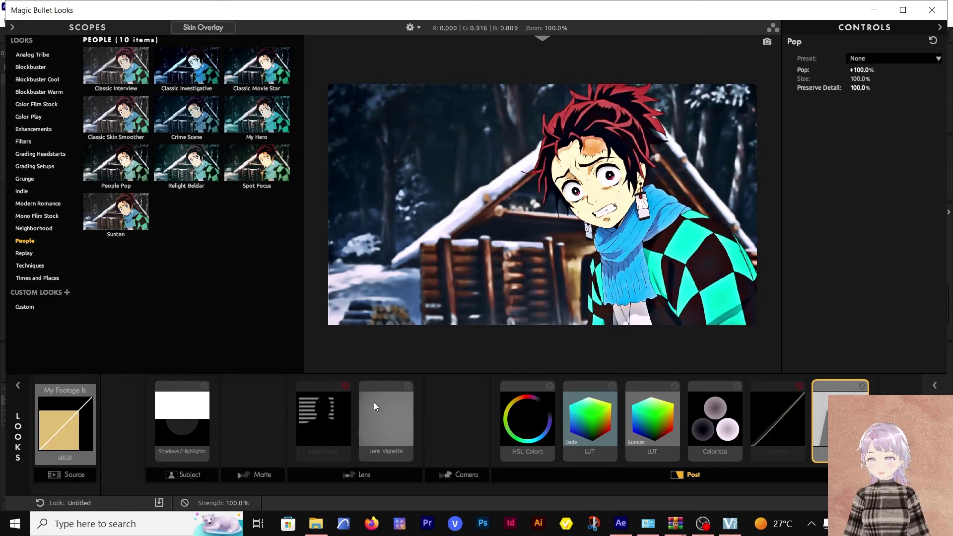
Compare the frame with and without Lens Vignette, leaving the vignette on.
left_click(407, 388)
left_click(407, 389)
left_click(407, 389)
left_click(407, 388)
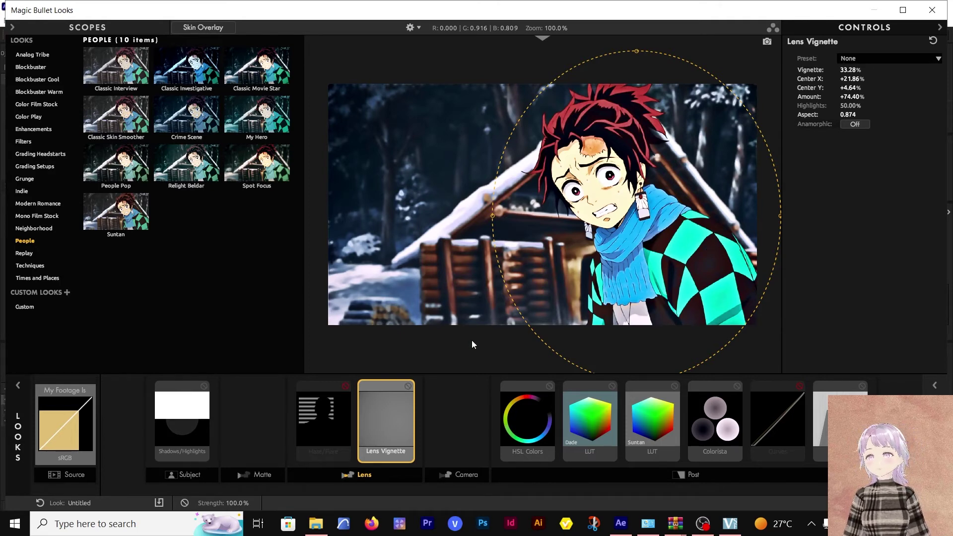
Compare the frame with and without Haze/Flare, leaving the haze switched on.
left_click(323, 427)
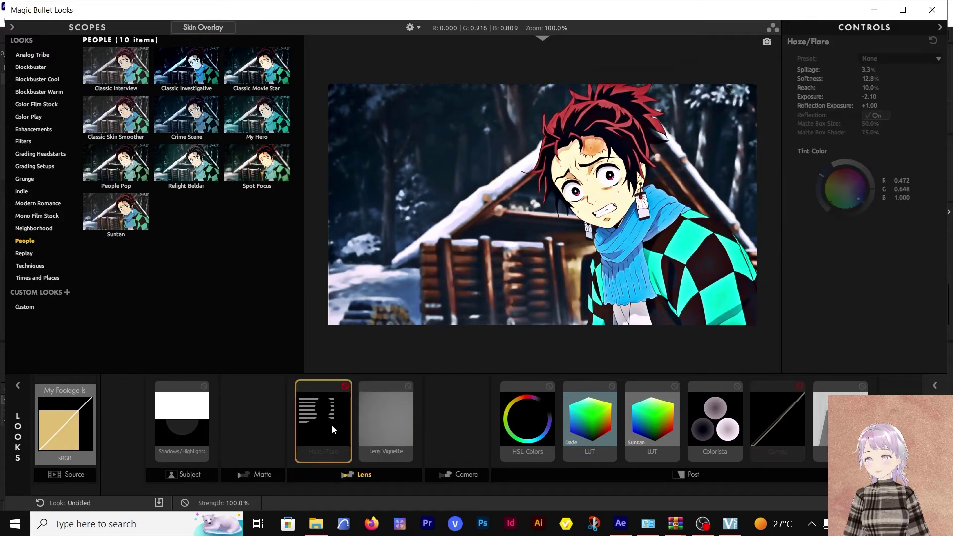
left_click(346, 386)
left_click(348, 386)
left_click(348, 386)
left_click(347, 386)
left_click(347, 386)
left_click(347, 386)
left_click(347, 386)
left_click(346, 386)
left_click(347, 386)
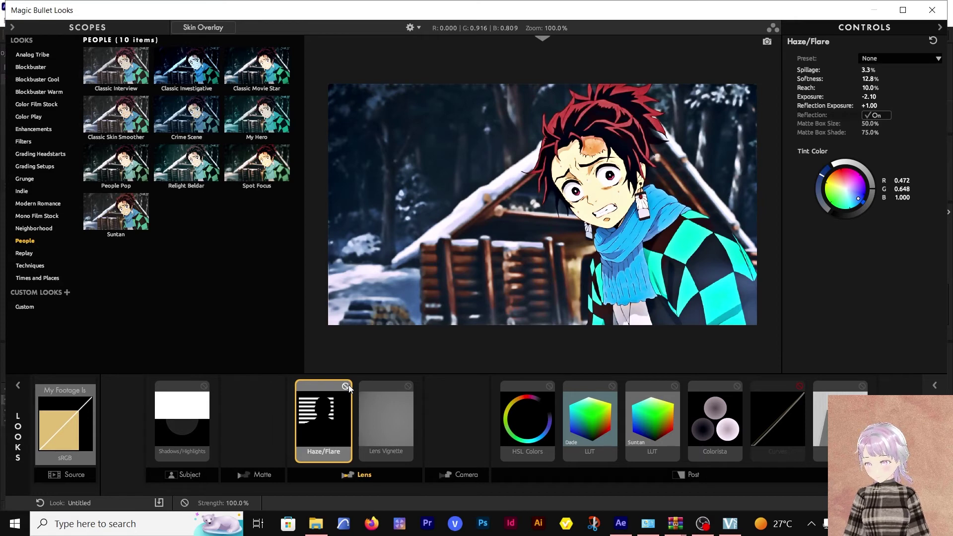
left_click(346, 386)
left_click(346, 386)
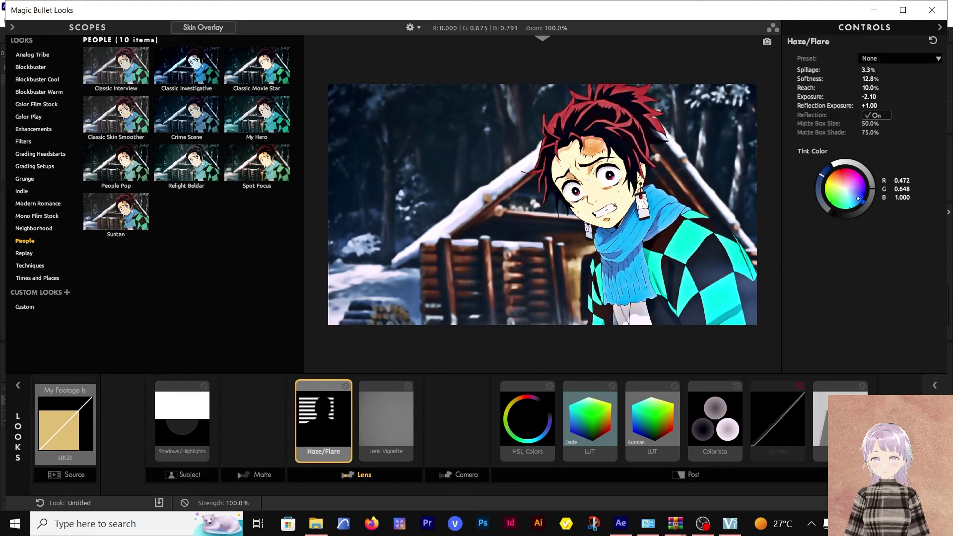
left_click(539, 388)
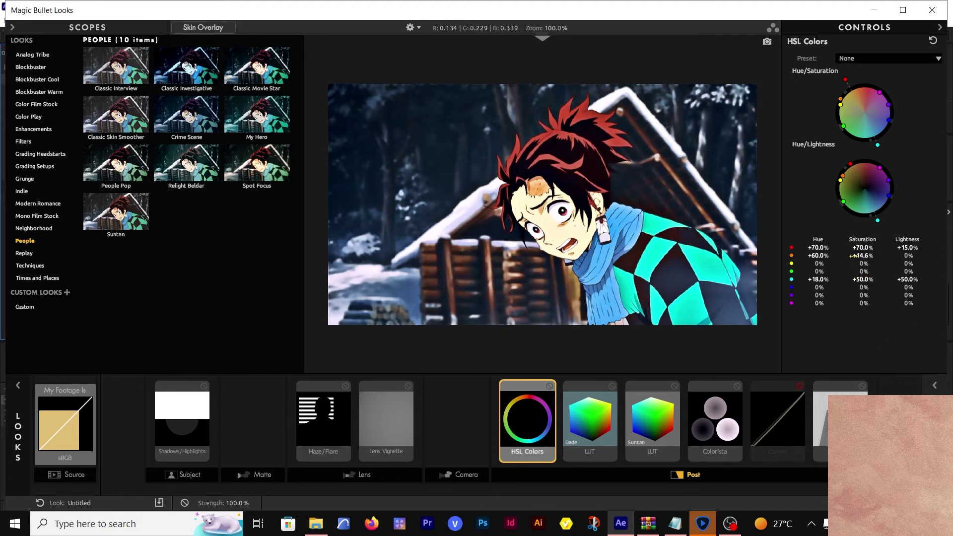
Try and undo an orange saturation change, then zoom the preview onto the scarf.
left_click_drag(862, 256, 855, 256)
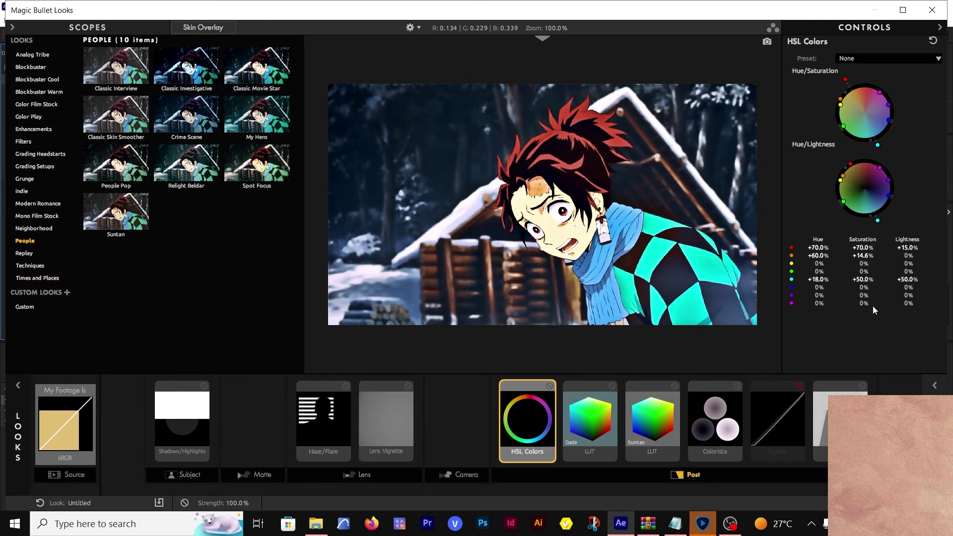
key("ctrl+z")
scroll(645, 276, "up", 4)
scroll(619, 306, "up", 6)
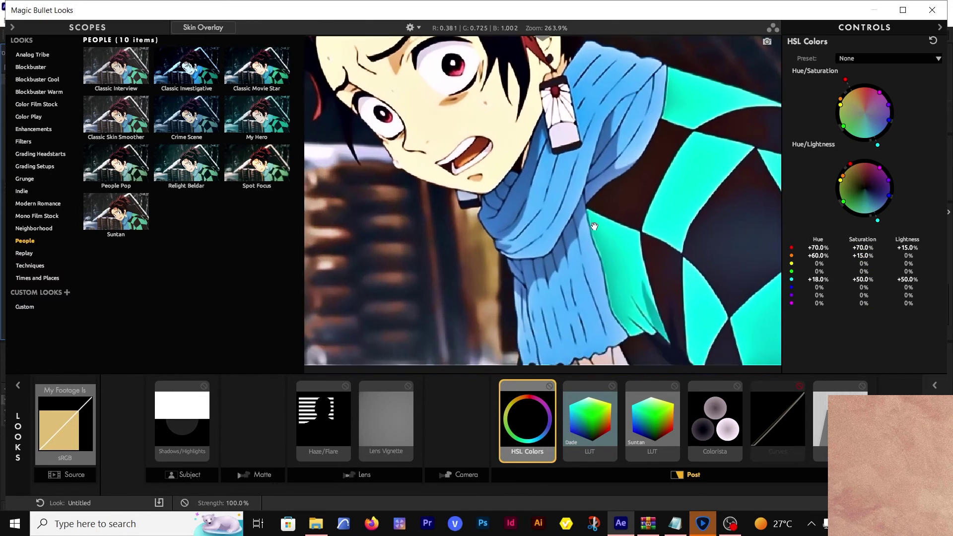
left_click_drag(611, 240, 600, 170)
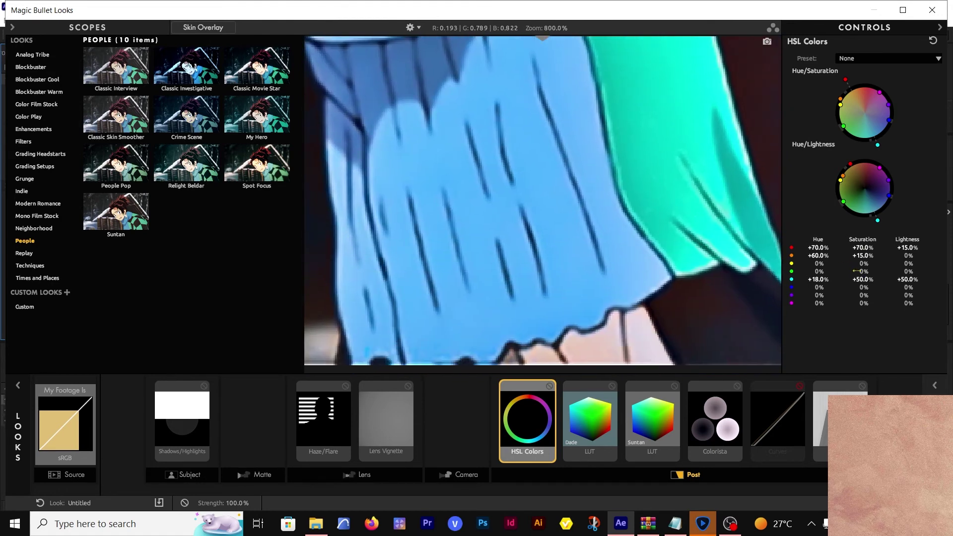
Set cyan saturation in HSL Colors to +100%, then settle on +60.0%.
left_click(858, 279)
type("100")
key("Return")
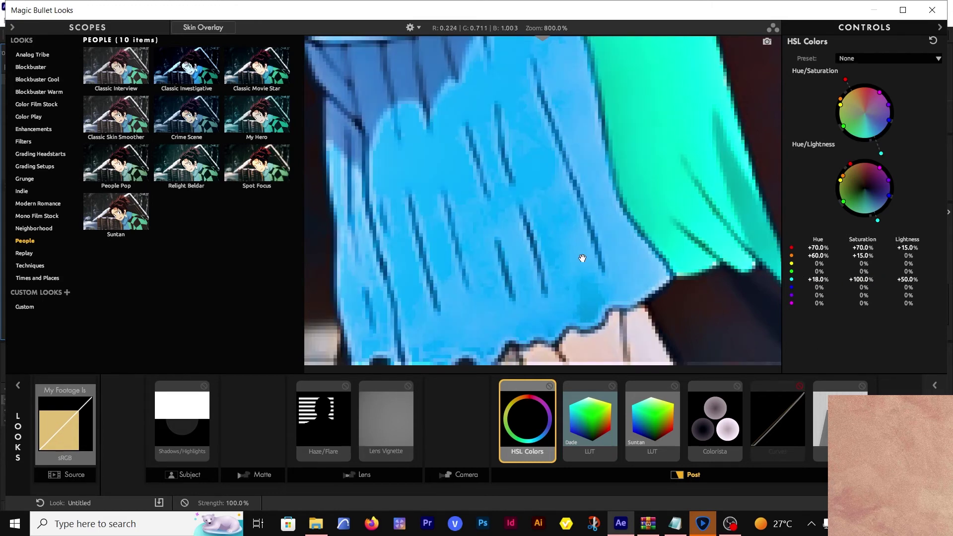
left_click(862, 278)
type("60")
key("Return")
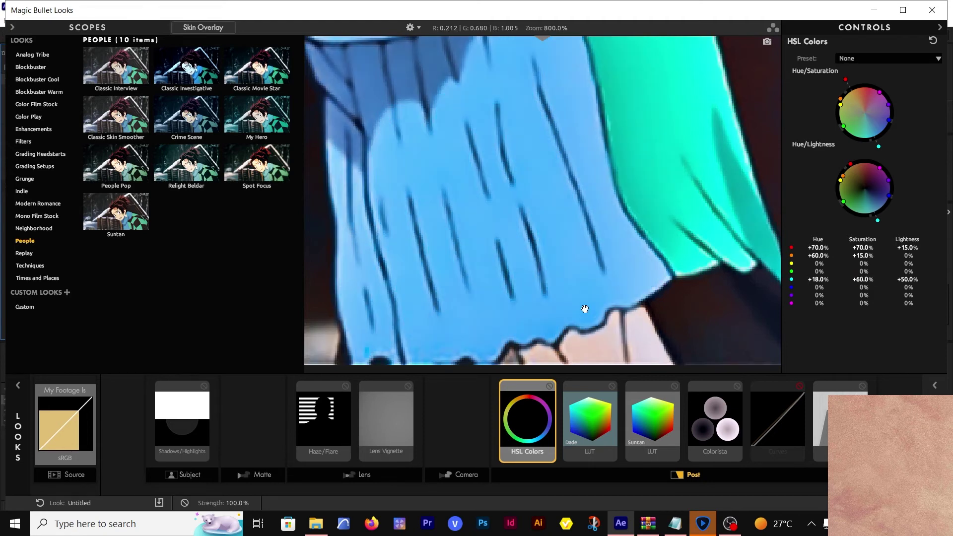
scroll(527, 307, "down", 5)
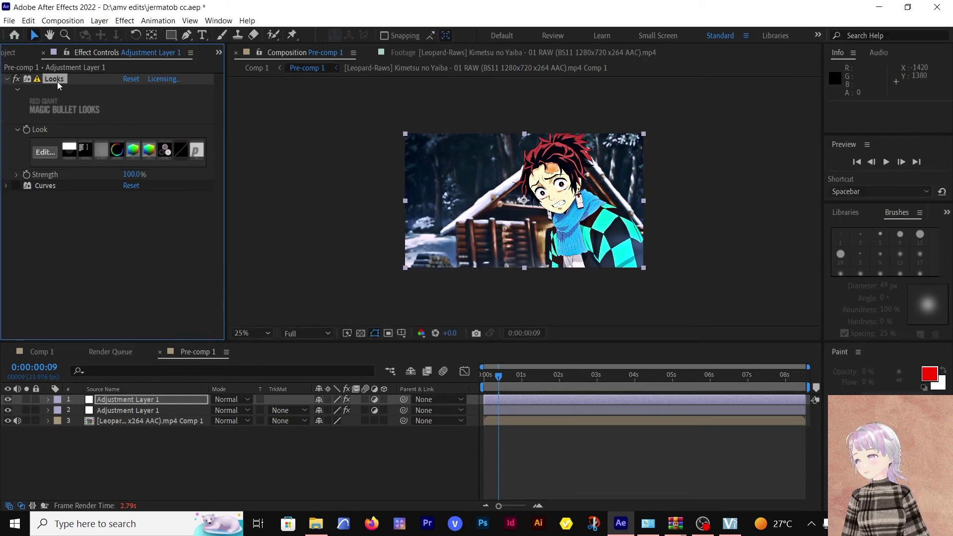
Enable the Curves effect on Adjustment Layer 1, compare the frame with it off and on, then collapse it.
left_click(16, 186)
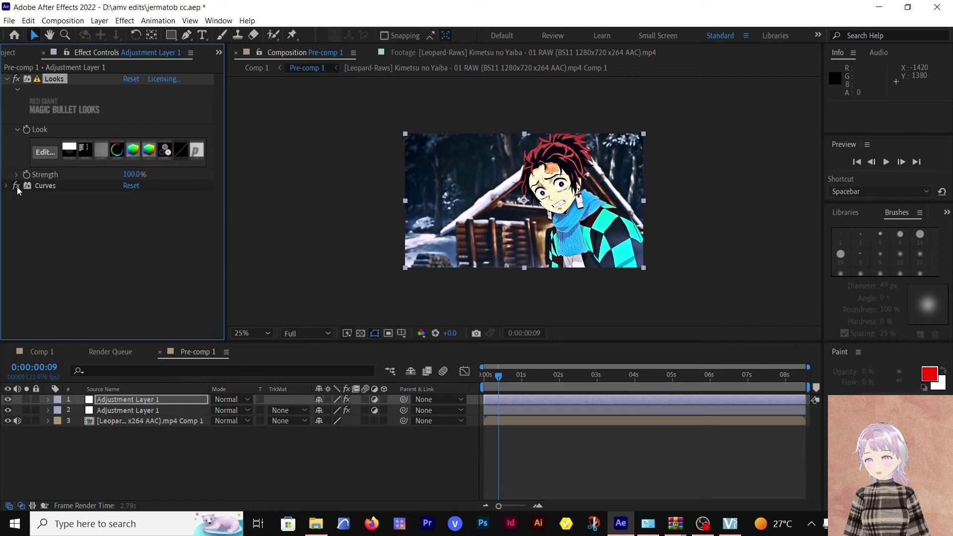
left_click(6, 186)
scroll(5, 192, "down", 3)
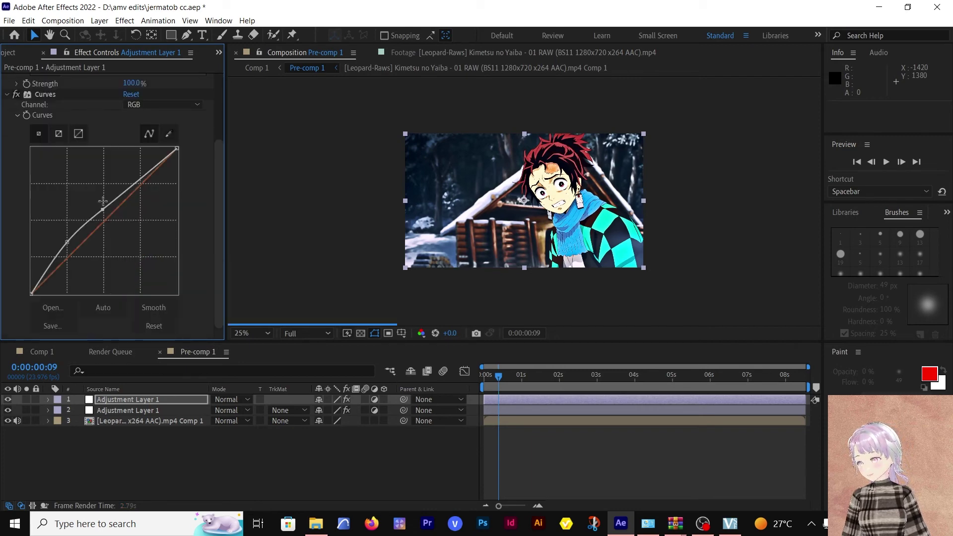
left_click(17, 94)
left_click(16, 94)
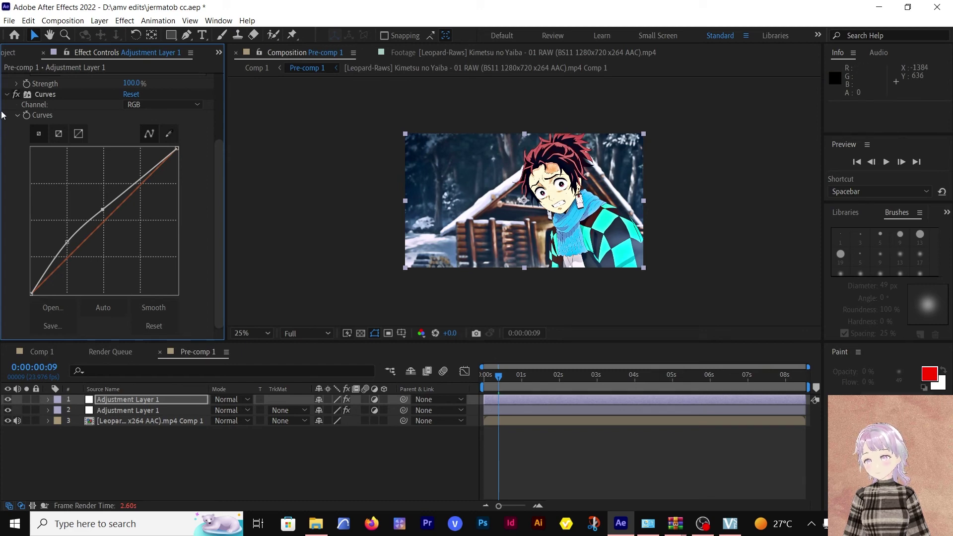
left_click(7, 94)
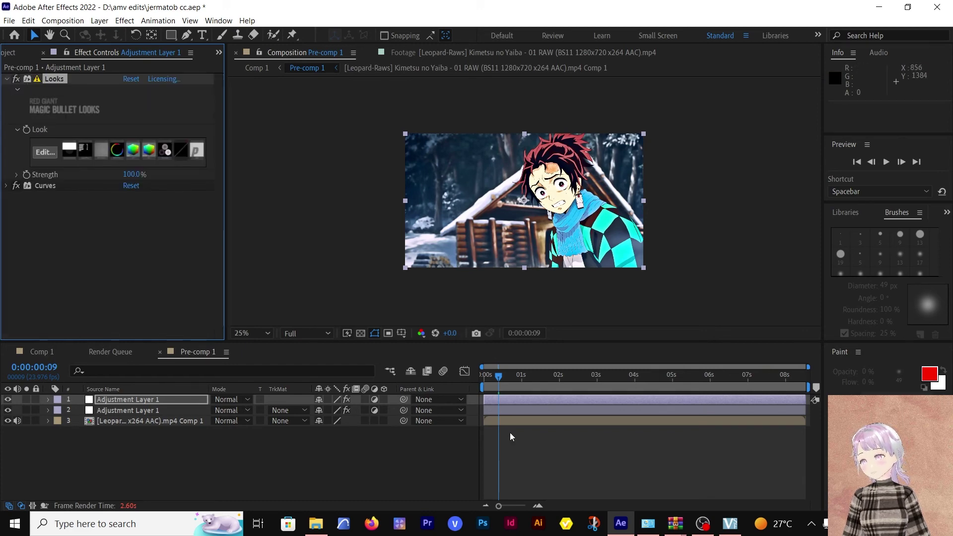
Return to Comp 1 at 0:00:00:00, select Pre-comp 1's Instant 4K effect, then select the top video layer.
left_click_drag(499, 376, 466, 377)
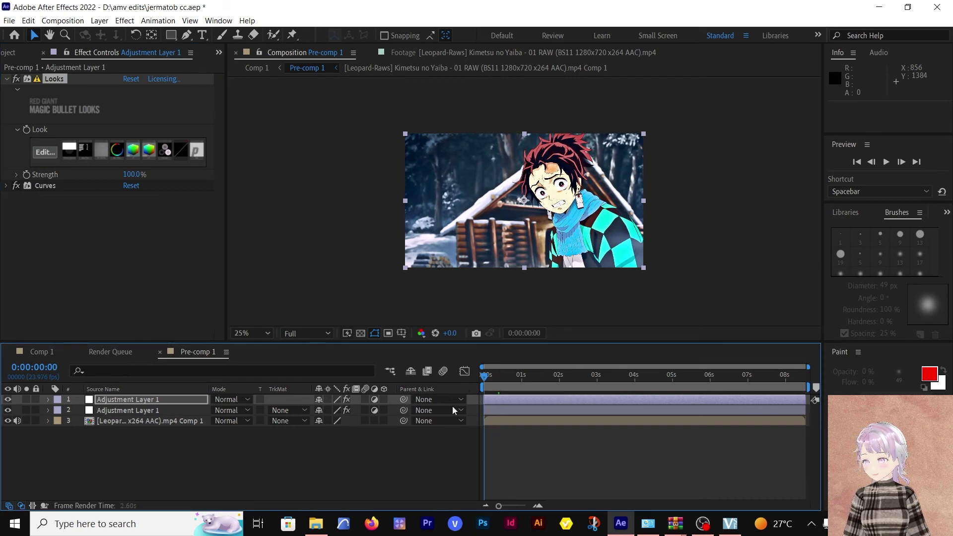
left_click(38, 354)
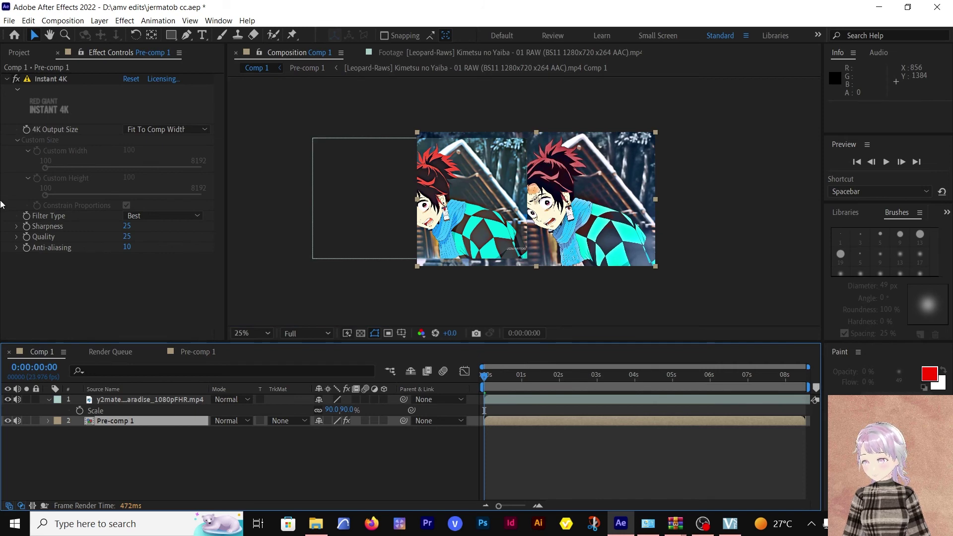
left_click(45, 82)
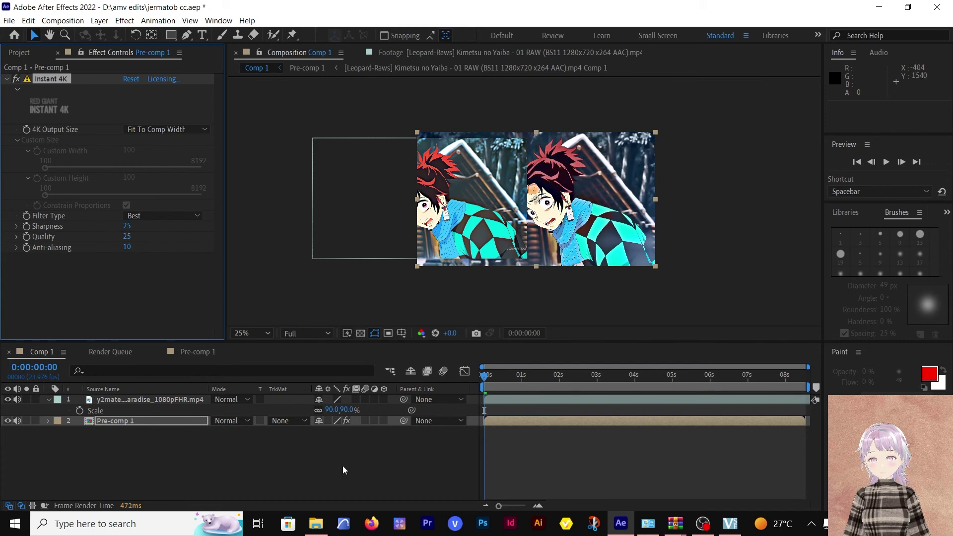
left_click(162, 399)
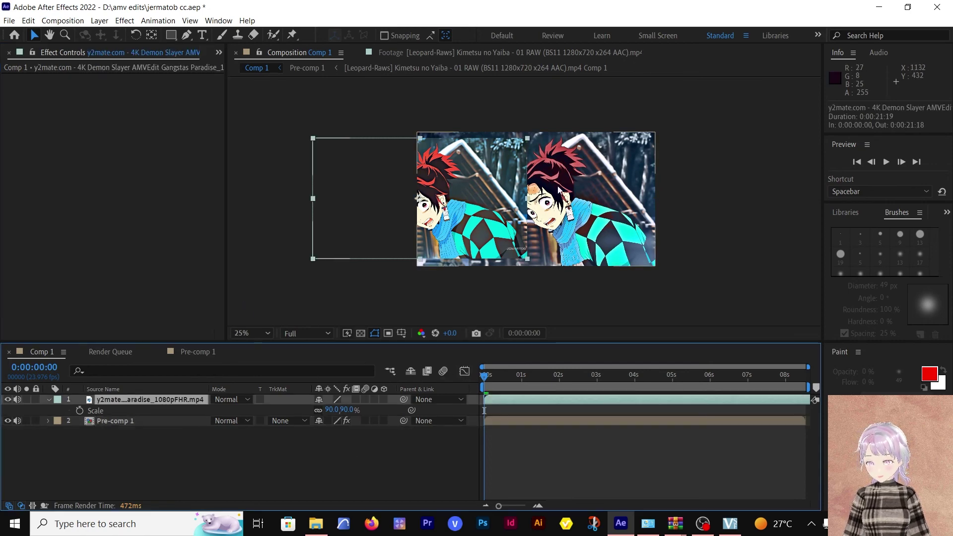
mouse_move(485, 376)
left_mouse_down()
mouse_move(526, 379)
mouse_move(468, 379)
left_mouse_up()
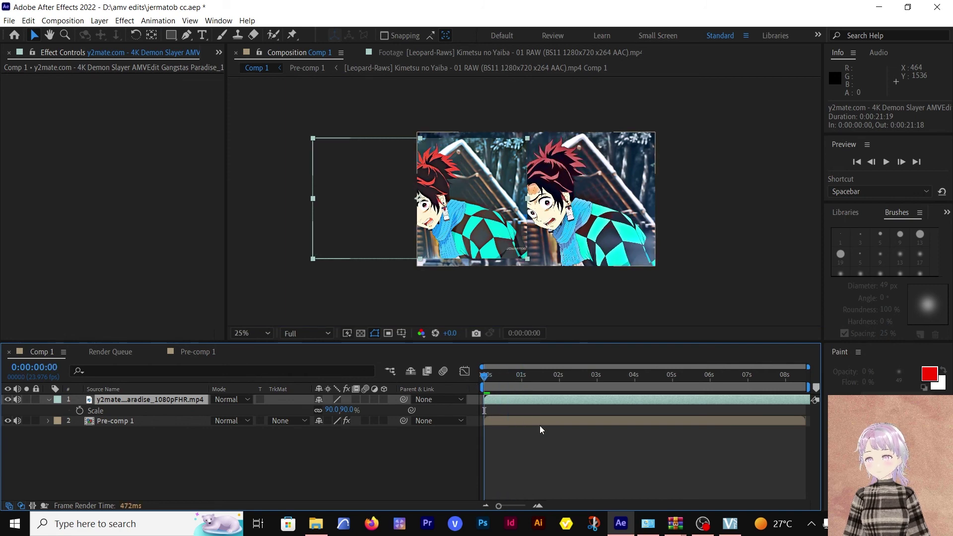